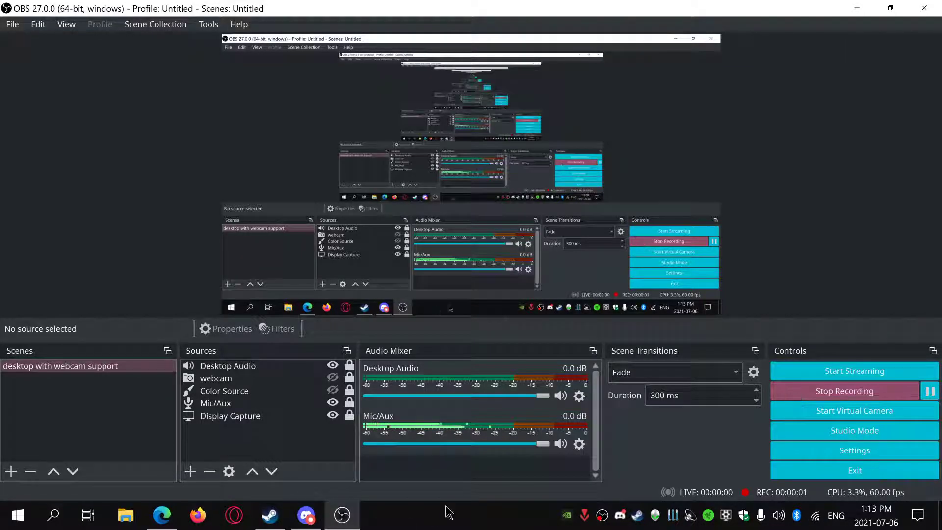
- Bring Edge, with the YouTube video paused at 6:16, to the front
mouse_move(161, 516)
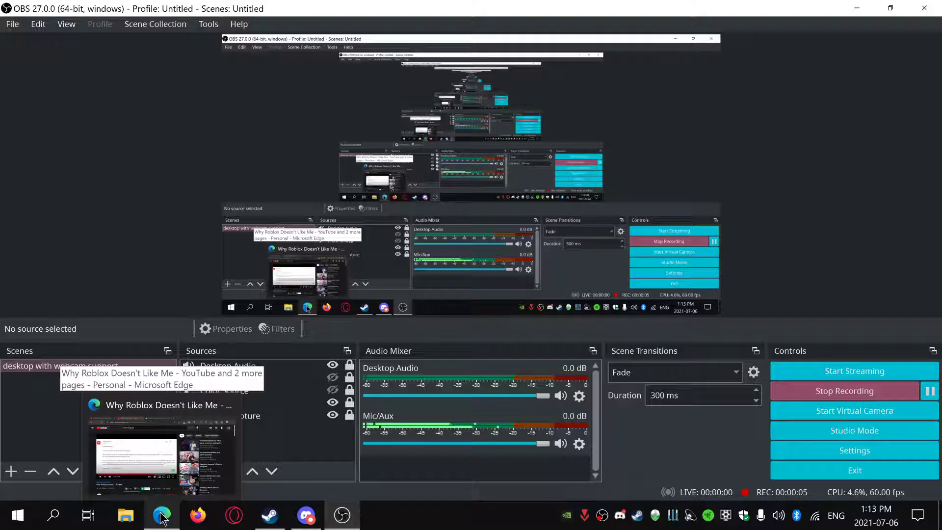
click(162, 516)
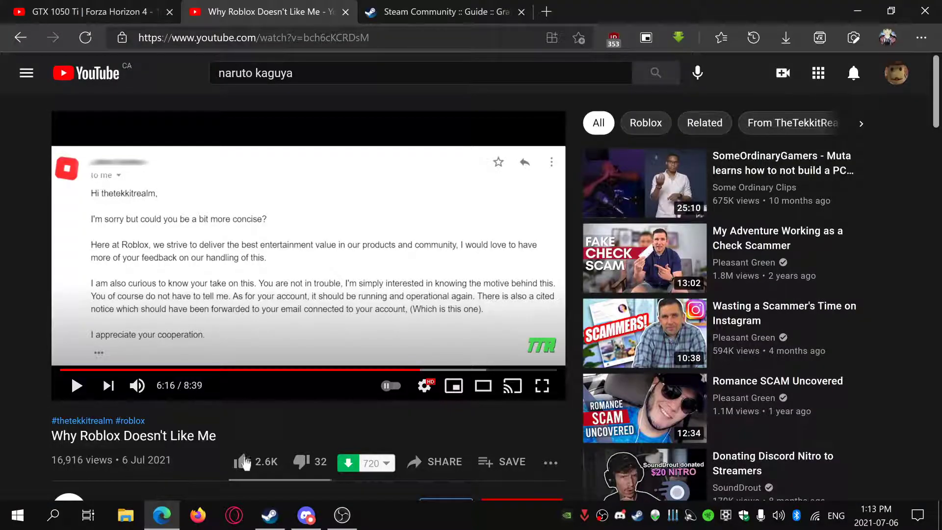
- Open Grand Theft Auto: Vice City from the Steam library home page
click(269, 515)
mouse_move(172, 27)
click(142, 63)
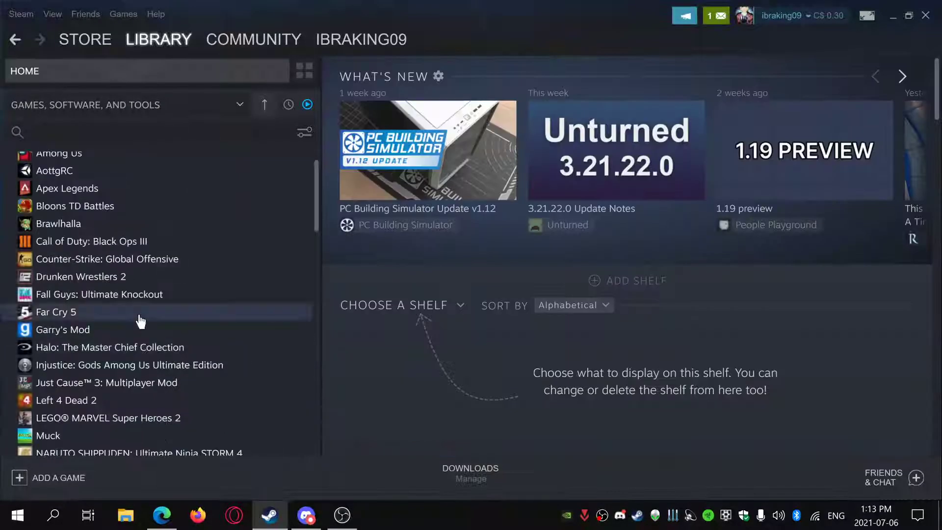
scroll(83, 343, down, 10)
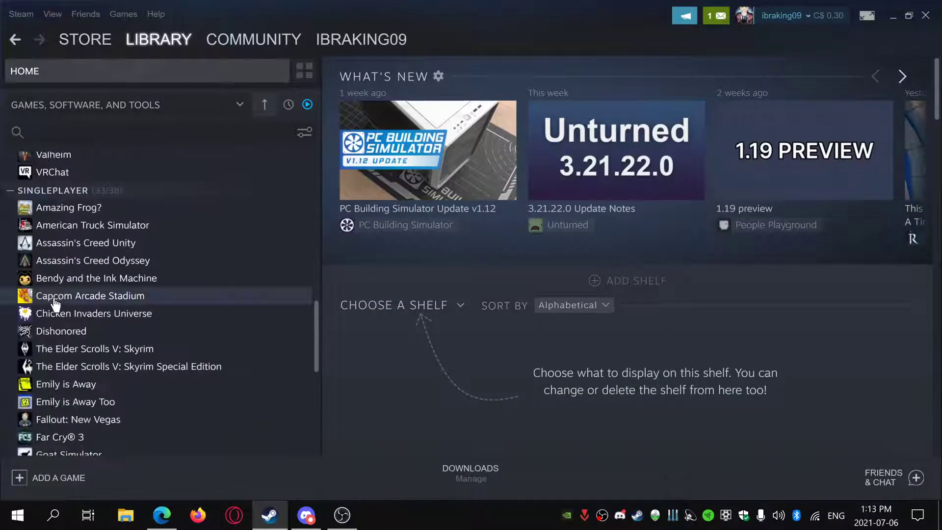
scroll(54, 307, down, 4)
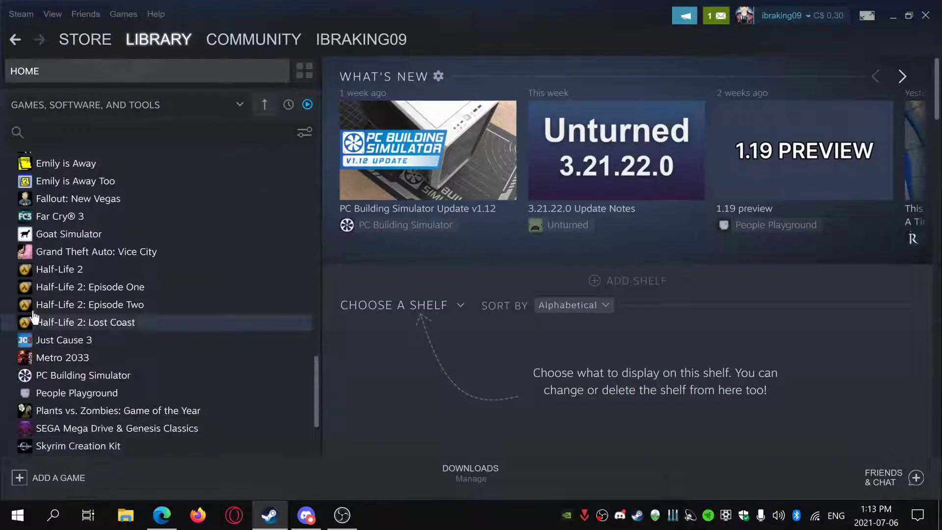
click(39, 252)
- Scroll through the Vice City library page showing 7.3 hours played
scroll(553, 284, down, 6)
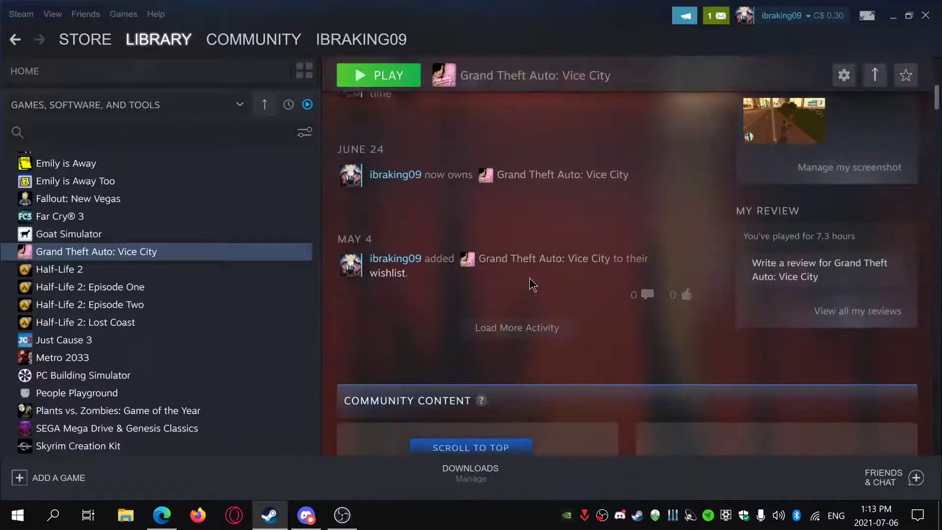
scroll(759, 179, up, 3)
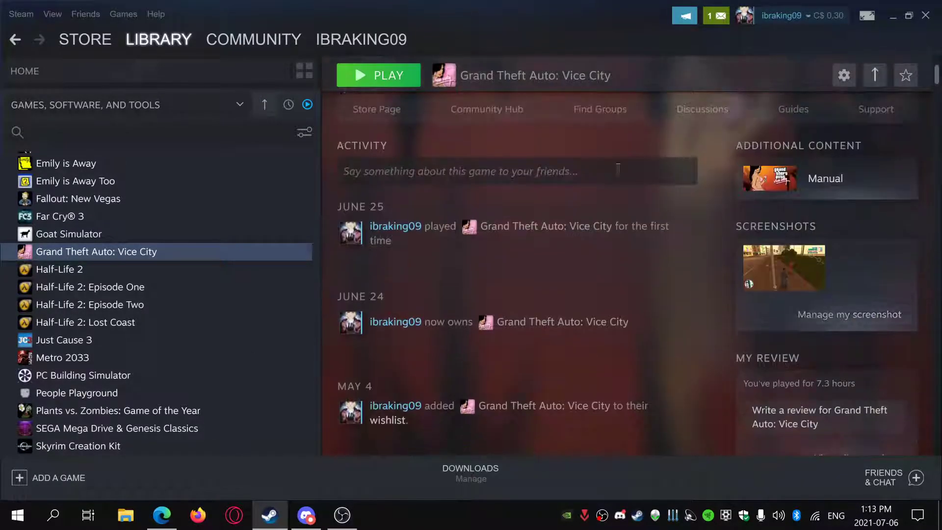
scroll(642, 183, down, 5)
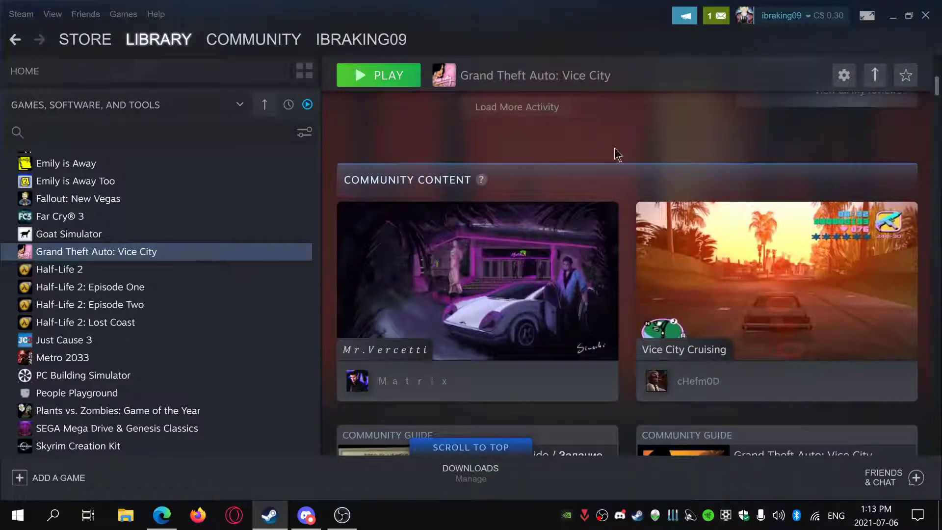
scroll(609, 259, down, 4)
scroll(610, 127, up, 9)
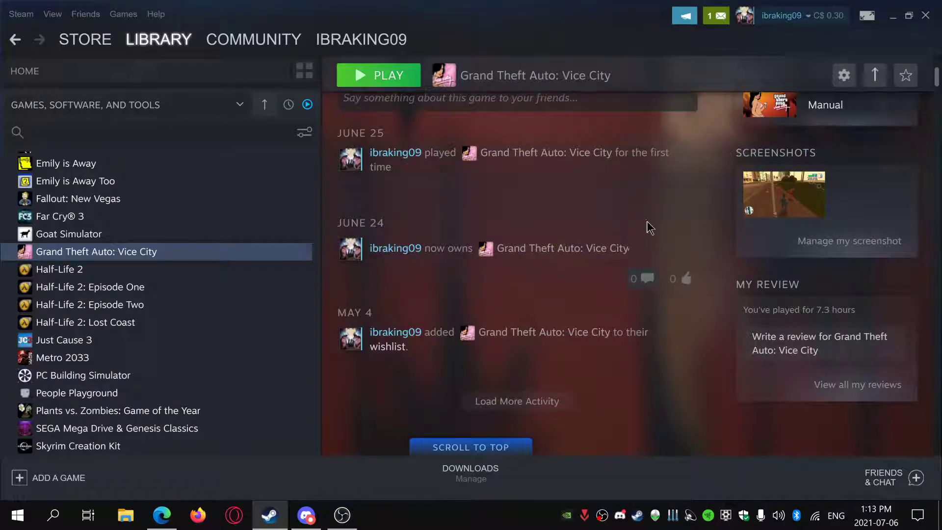
scroll(646, 221, up, 5)
mouse_move(159, 515)
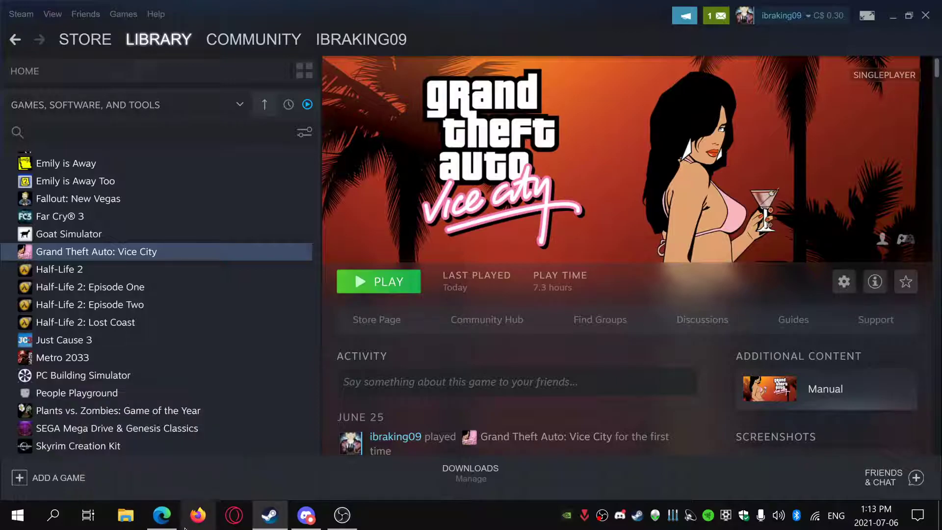
- Follow the Classic Version guide's Modpack Download Link to its Google Drive page
click(156, 520)
click(389, 6)
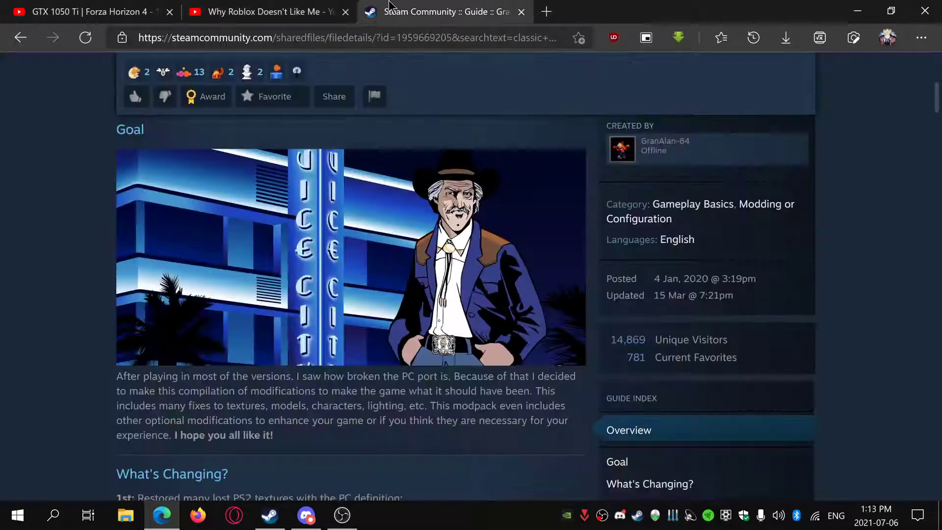
scroll(105, 175, up, 4)
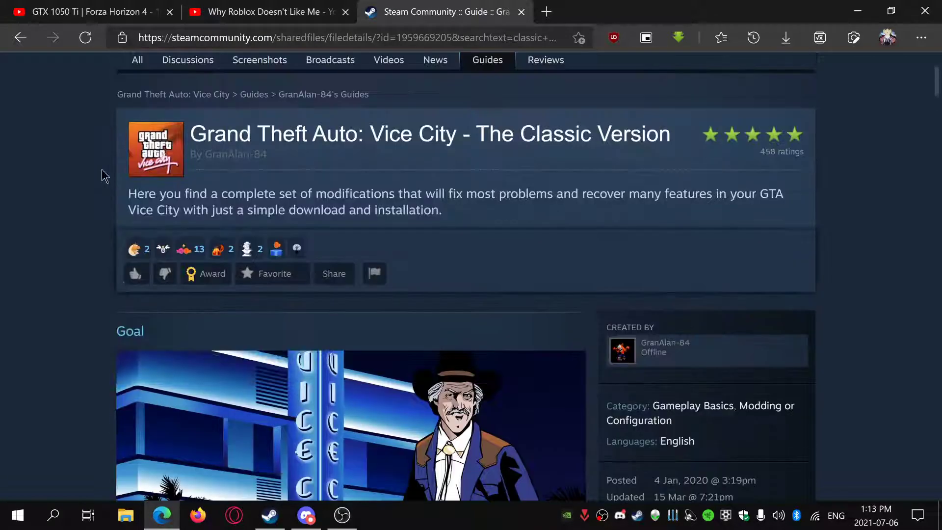
drag(500, 120, 565, 128)
click(84, 219)
scroll(209, 190, down, 15)
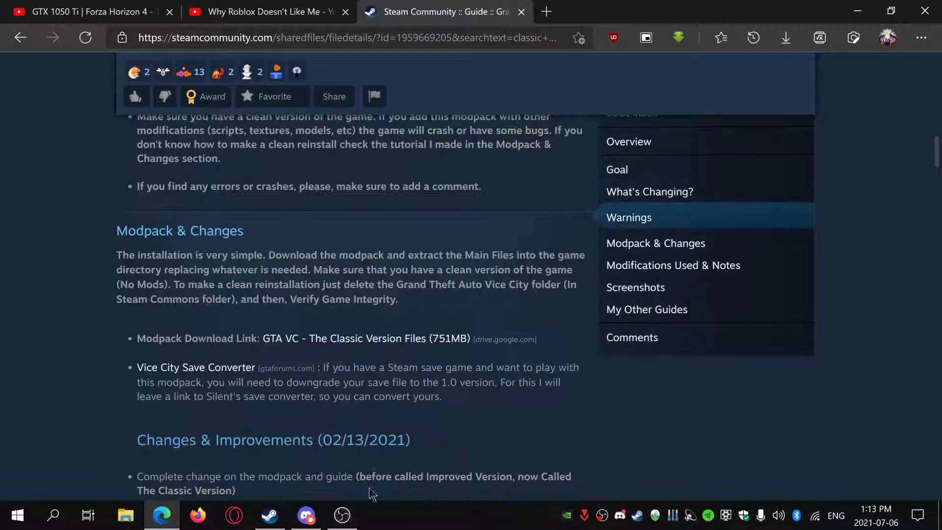
scroll(258, 326, down, 3)
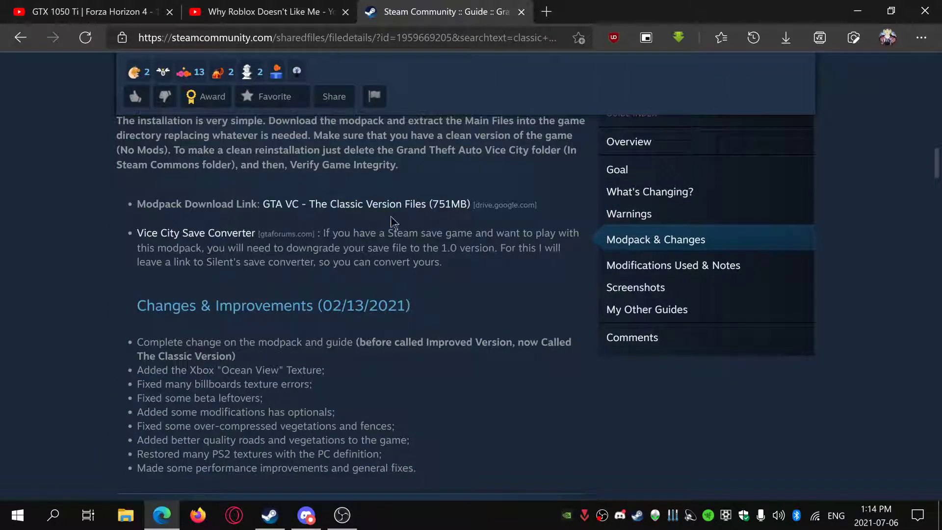
click(375, 207)
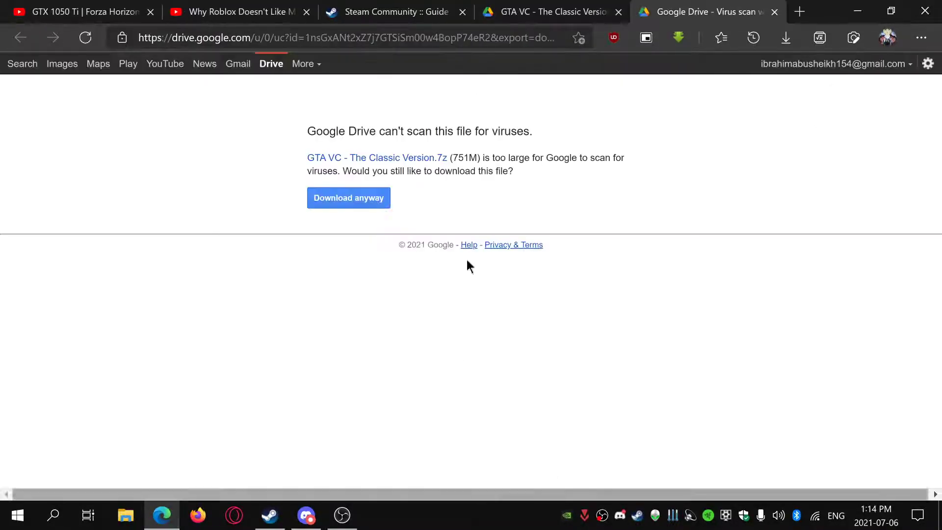
- Download and save GTA VC - The Classic Version.7z, then pause, resume and minimize OBS
click(333, 197)
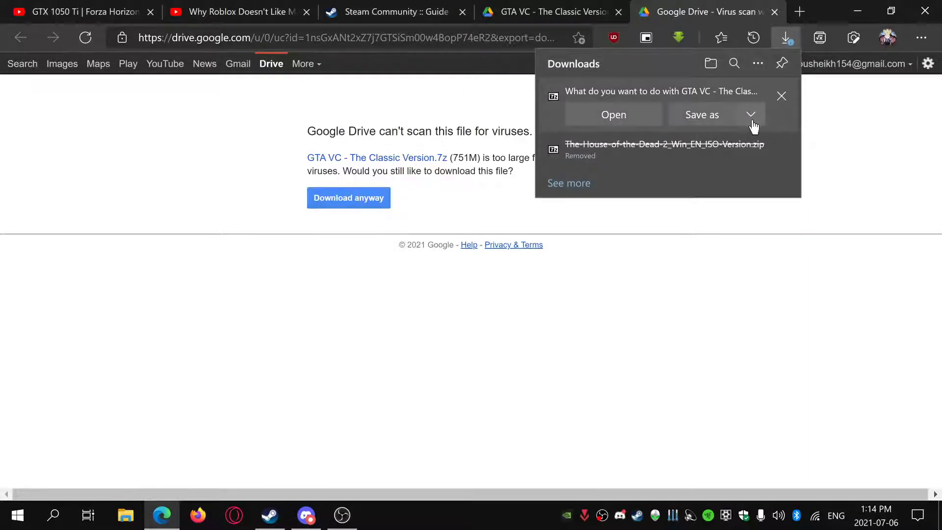
click(749, 147)
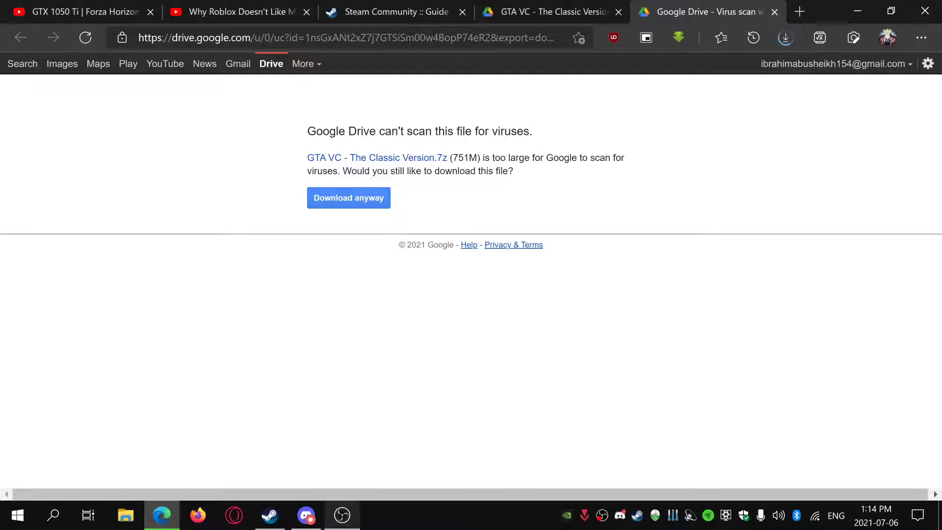
click(342, 515)
click(929, 390)
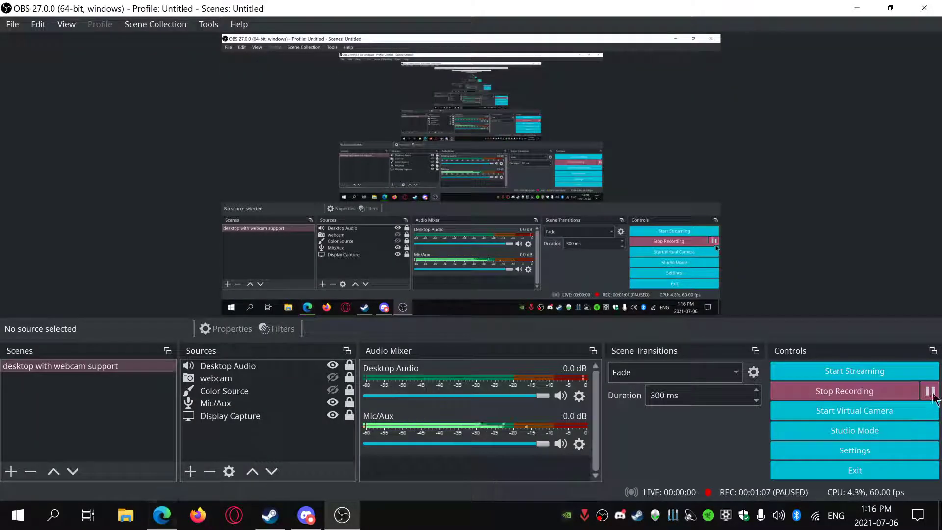
click(929, 393)
click(871, 4)
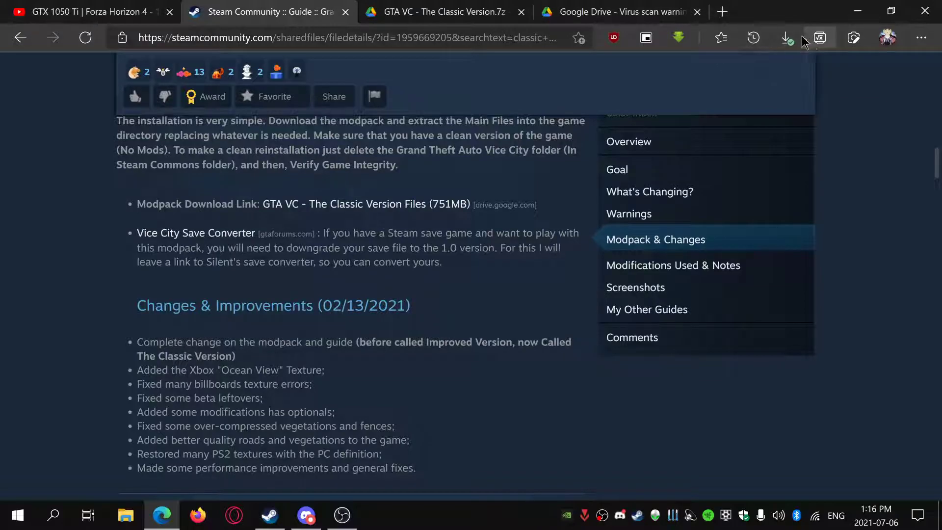
- Extract the Classic Version 7z archive in Downloads with 7-Zip
click(127, 519)
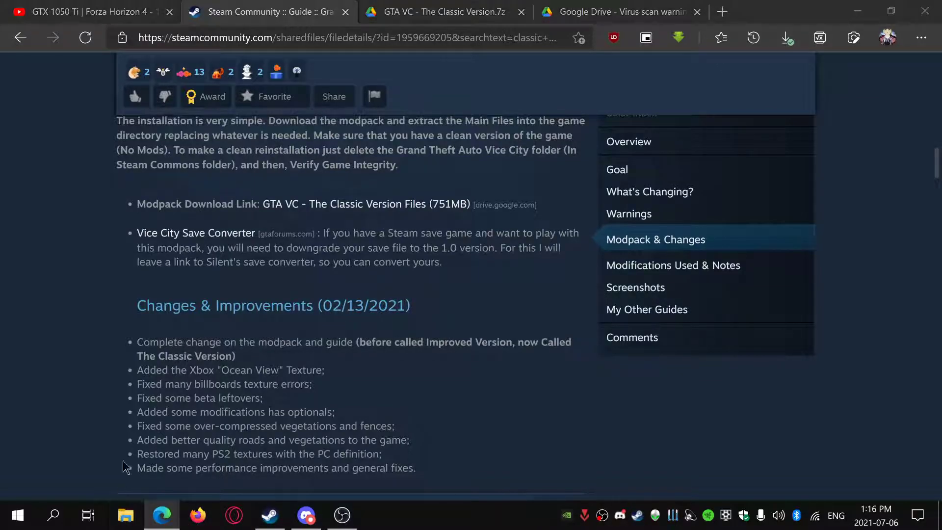
click(427, 219)
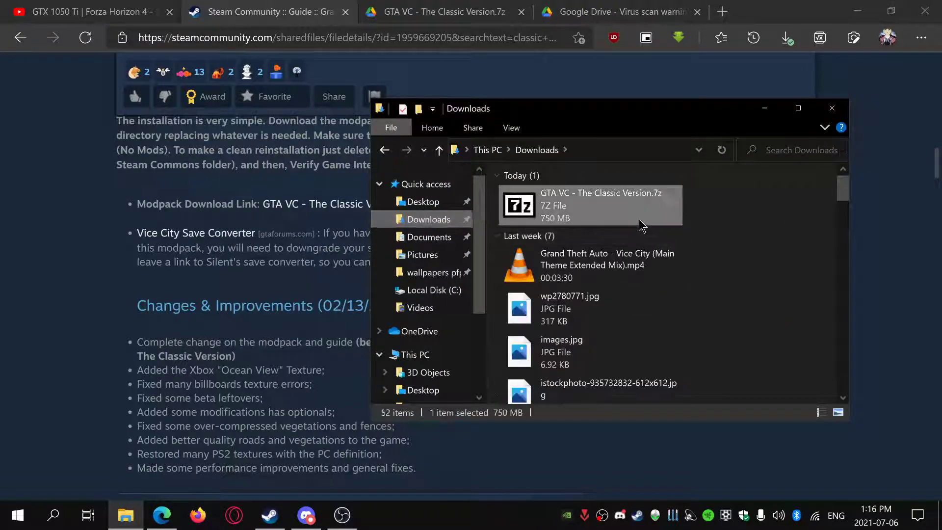
right_click(639, 218)
mouse_move(689, 248)
click(431, 316)
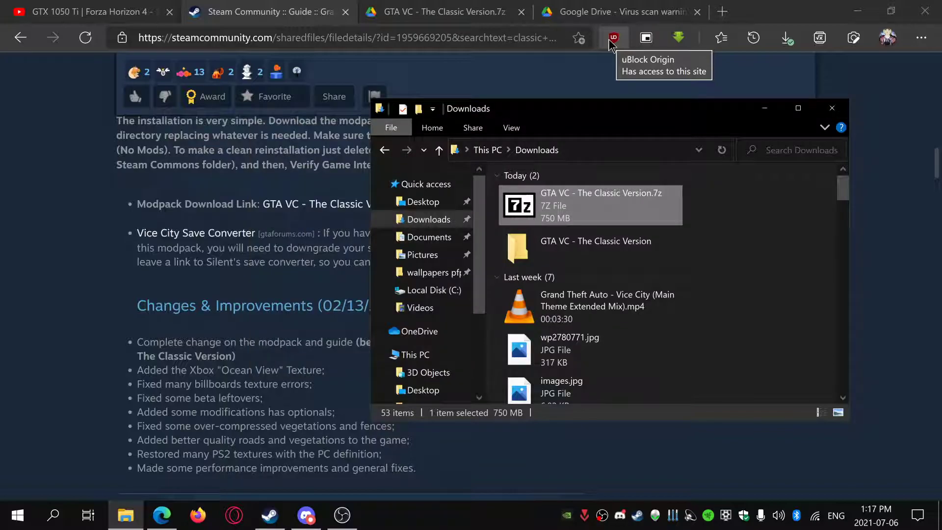
- Open the extracted Main Files folder, select all 13 items, and return to Steam
double_click(596, 241)
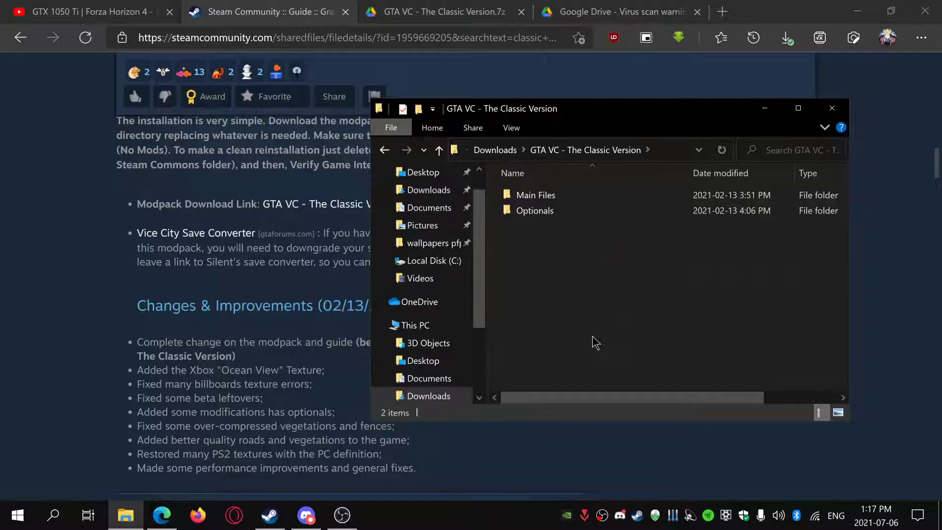
click(564, 201)
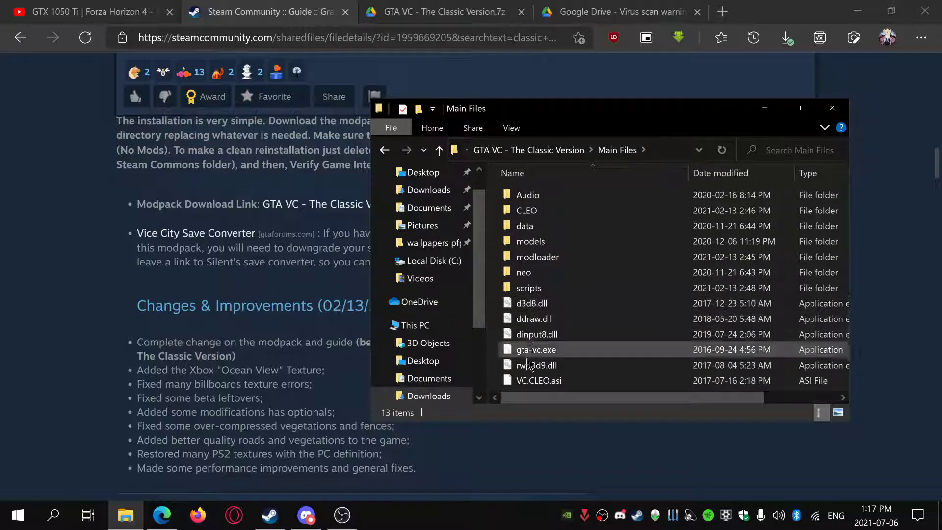
drag(492, 382, 569, 385)
click(270, 515)
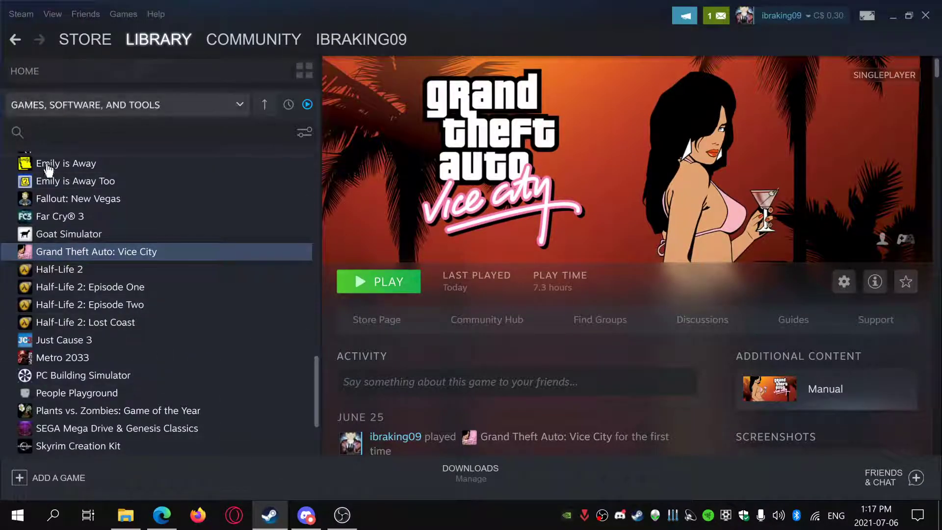
- Browse Vice City's local install files from Steam and move that Explorer window aside
right_click(31, 252)
mouse_move(86, 296)
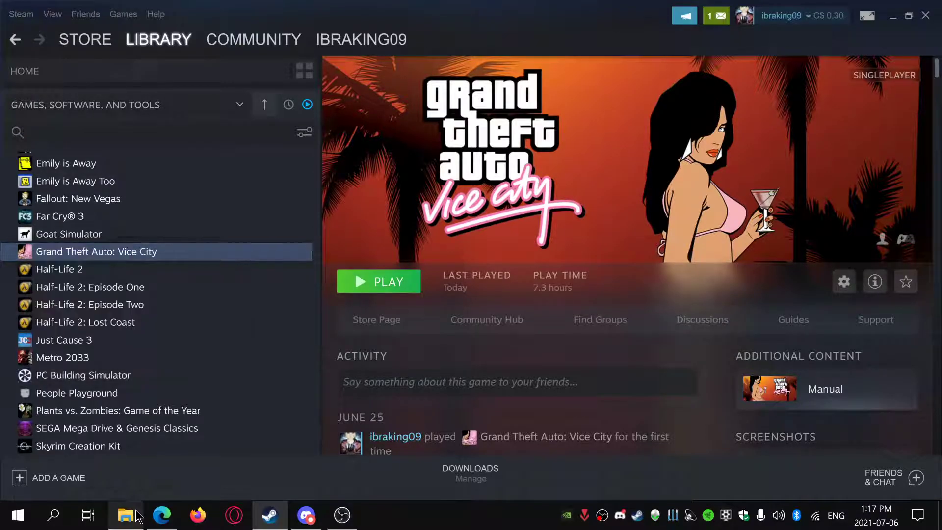
mouse_move(138, 516)
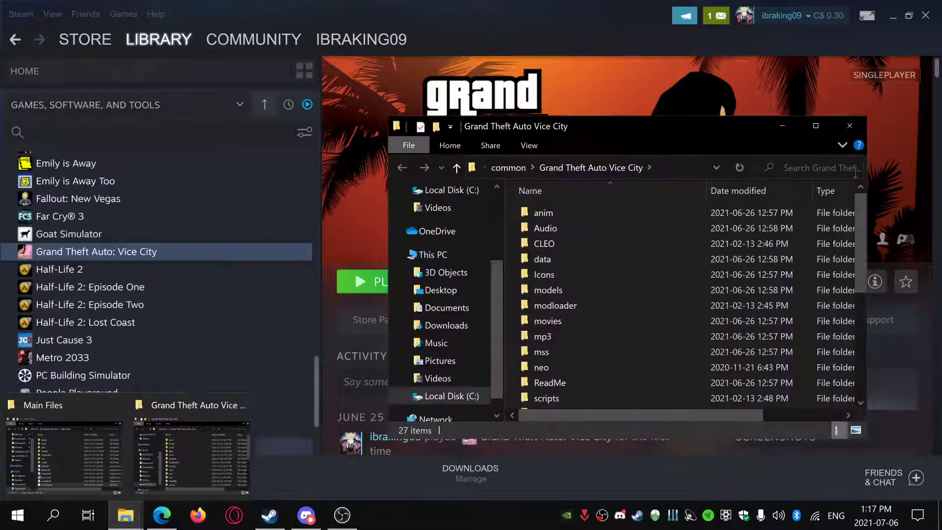
drag(600, 134, 637, 93)
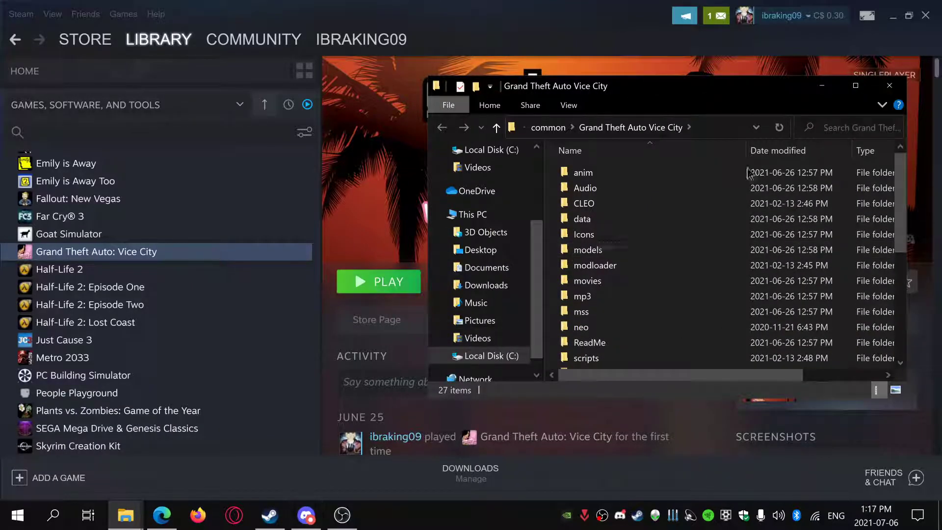
- Move all Main Files items into Vice City's install folder
mouse_move(125, 515)
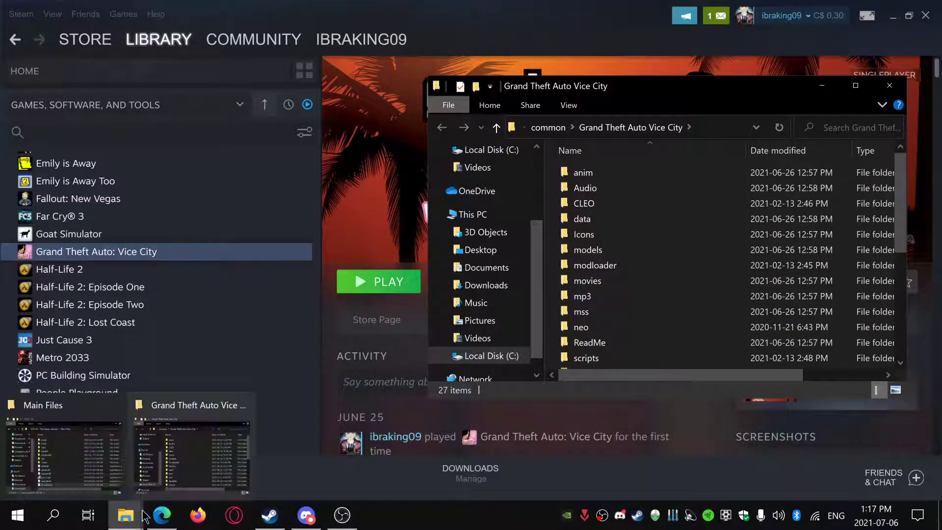
click(102, 469)
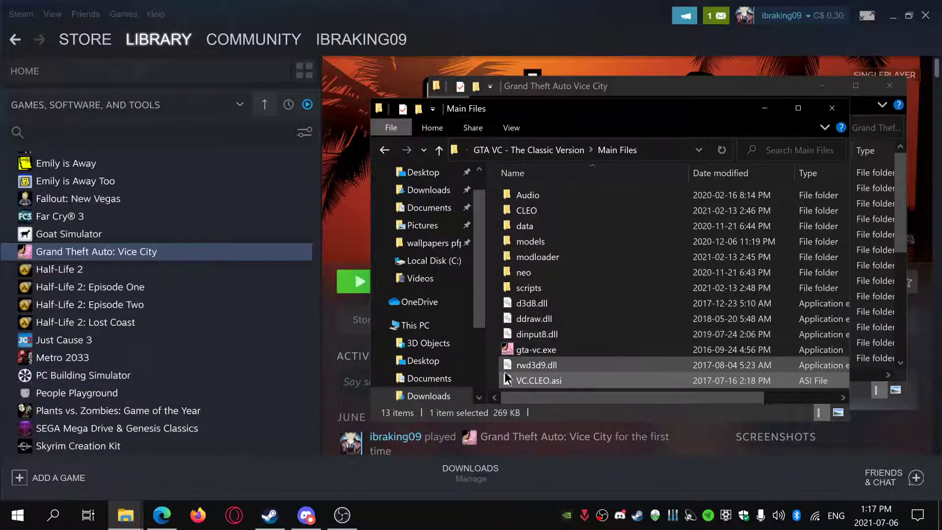
drag(589, 385, 589, 190)
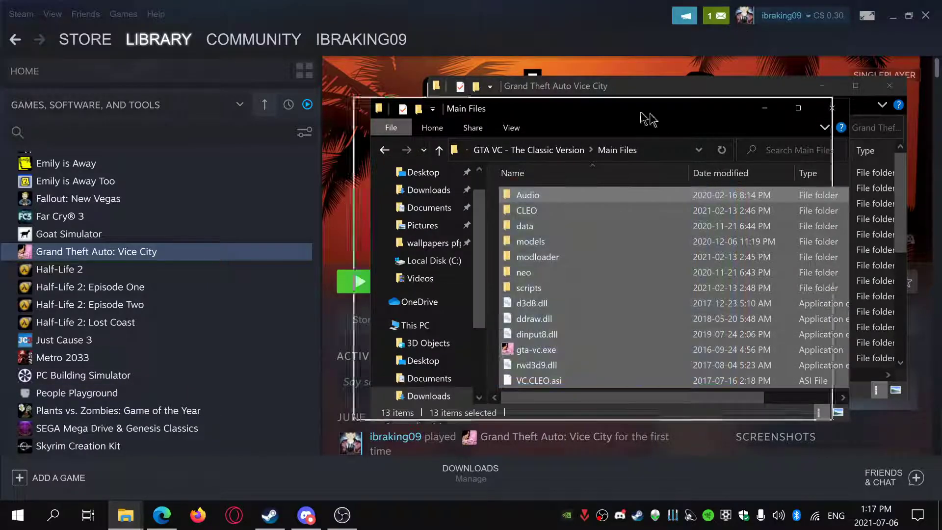
drag(609, 109, 235, 51)
drag(316, 183, 189, 117)
- Delete the extracted GTA VC folder and 7z archive from Downloads
click(154, 91)
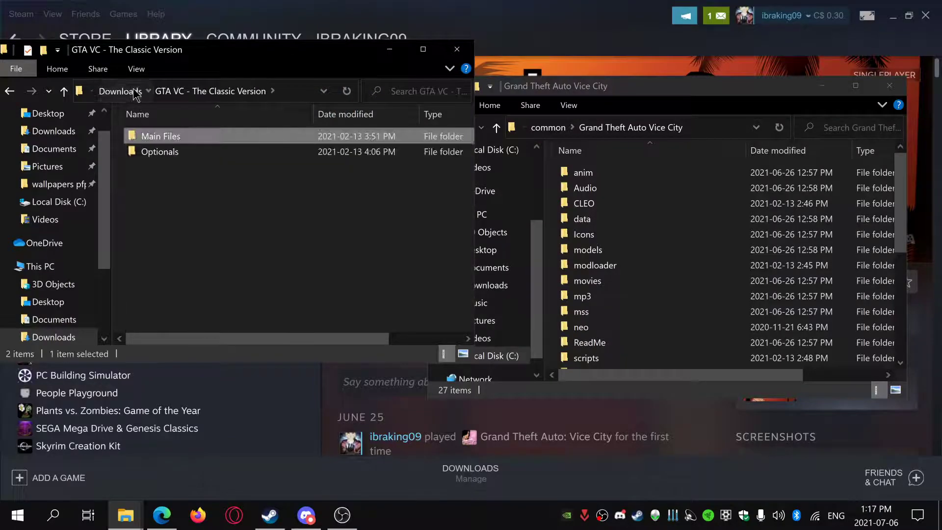
click(127, 91)
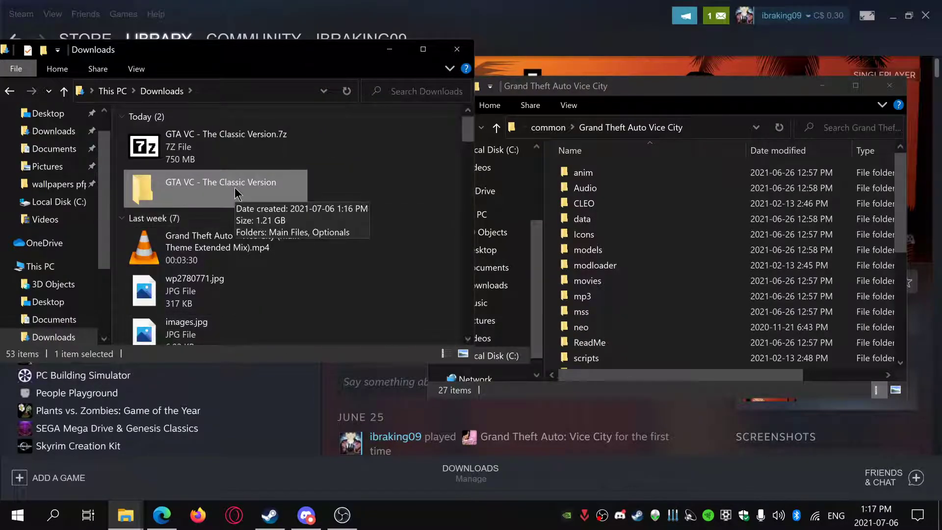
key(Delete)
key(Delete)
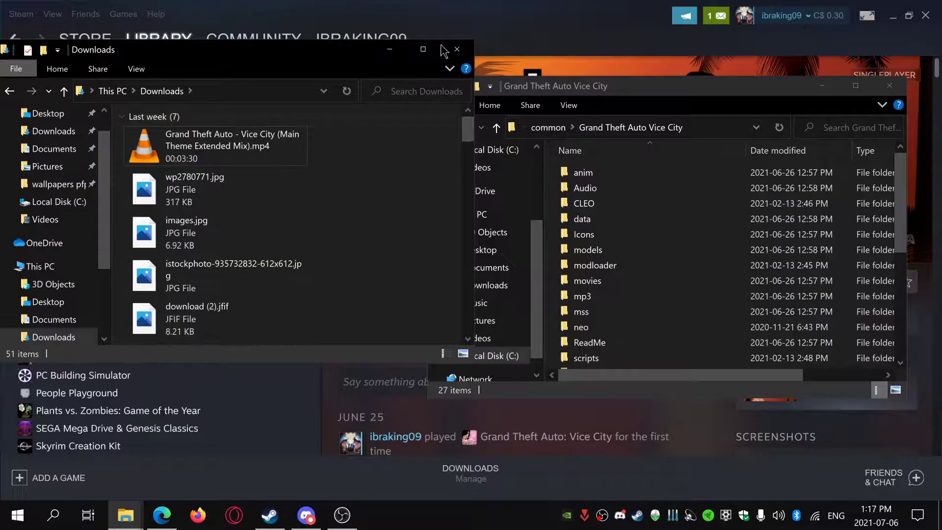
click(389, 49)
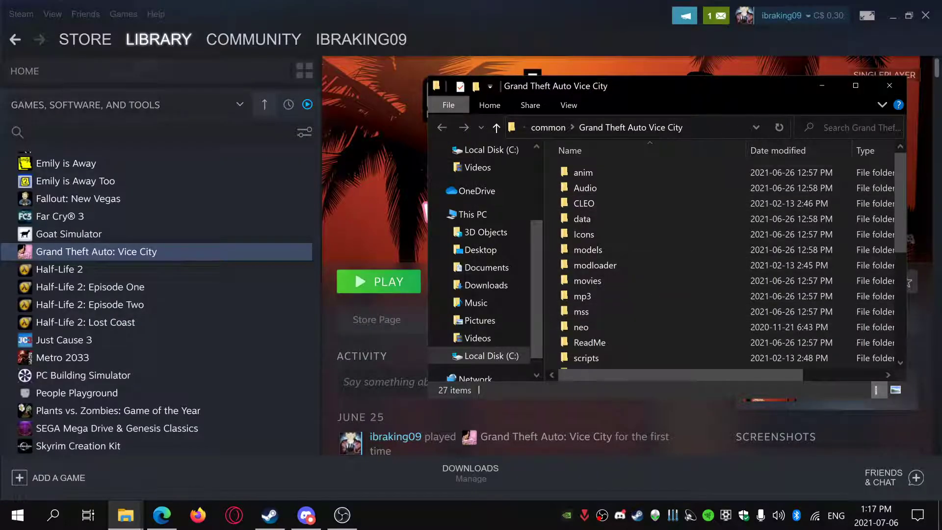
drag(897, 223, 938, 217)
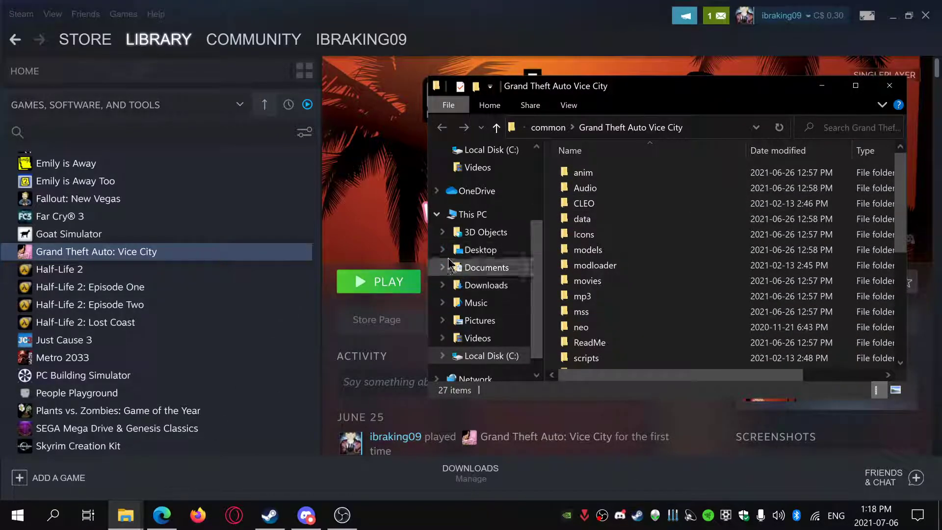
- Open Documents\GTA Vice City User Files containing the GTAVCsf1.b save
click(483, 267)
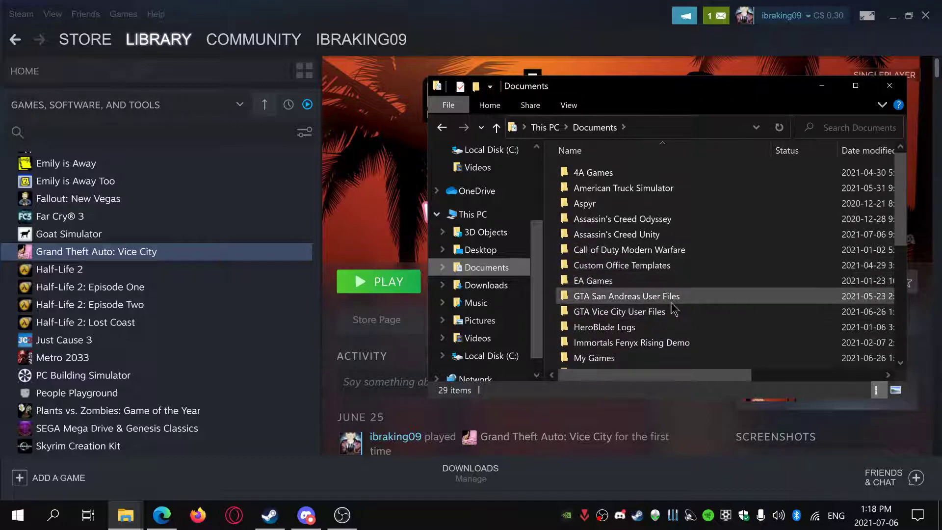
double_click(671, 312)
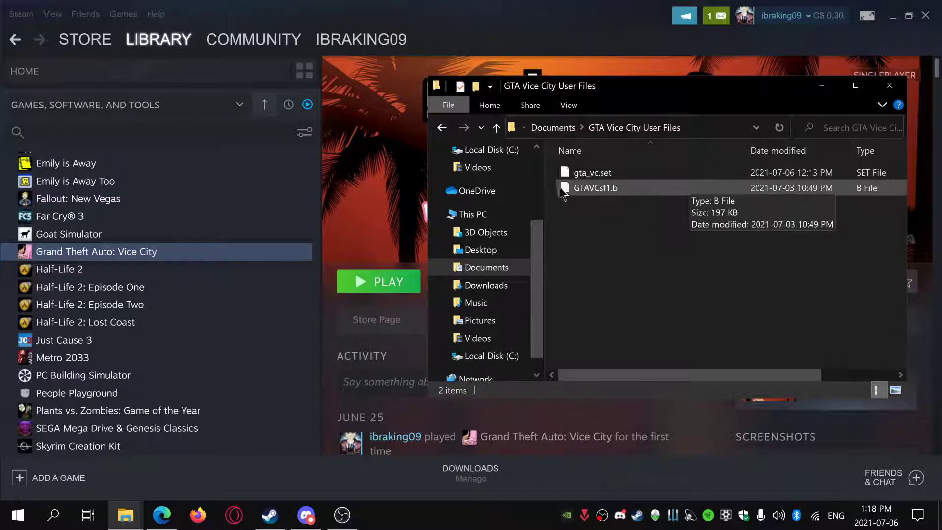
- Follow the guide's Vice City Save Converter link off Steam and open gtasnp.com in a new tab
click(161, 515)
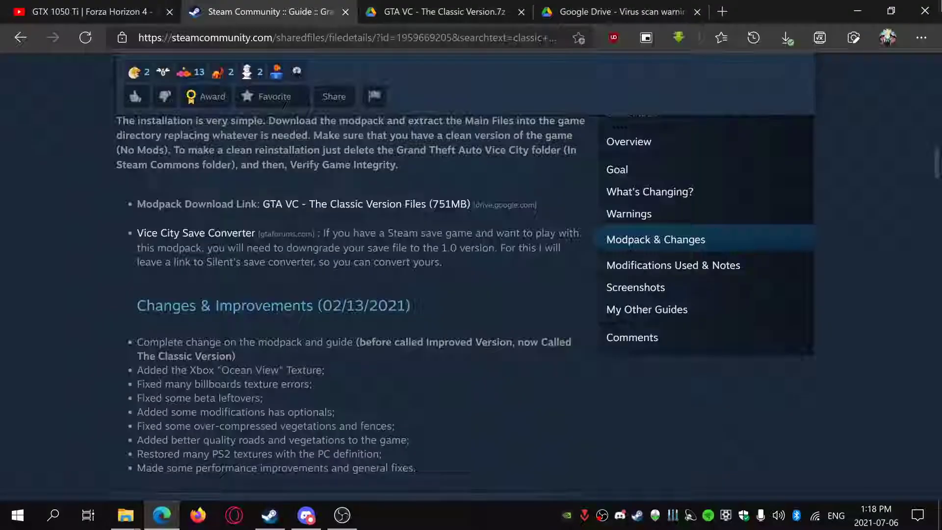
click(216, 235)
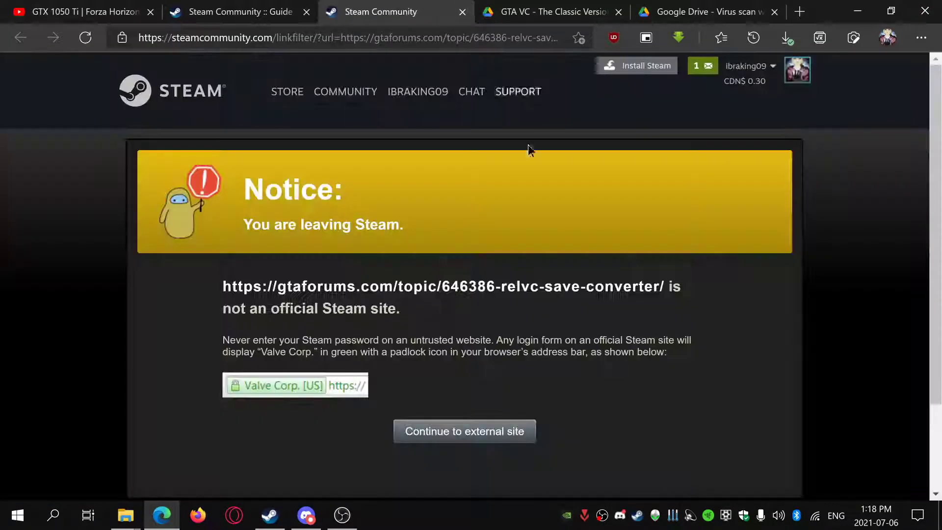
click(465, 441)
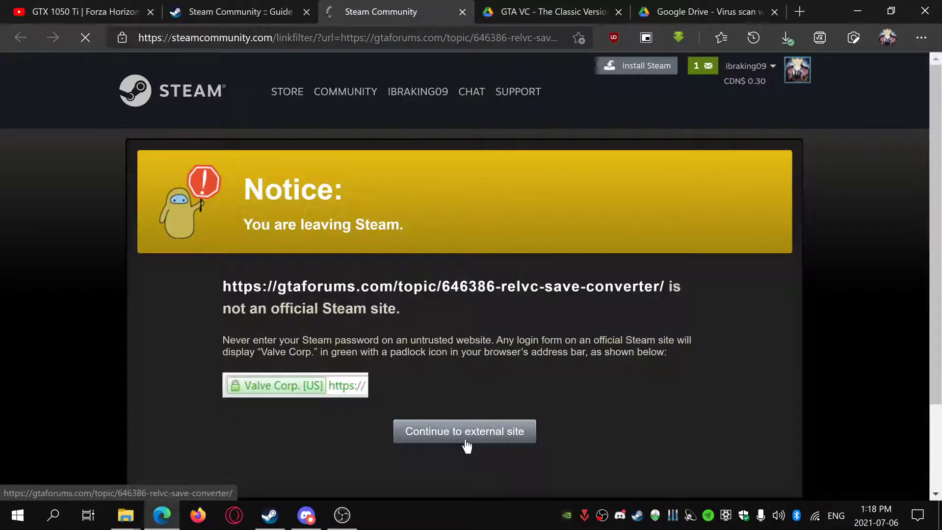
key(ctrl+t)
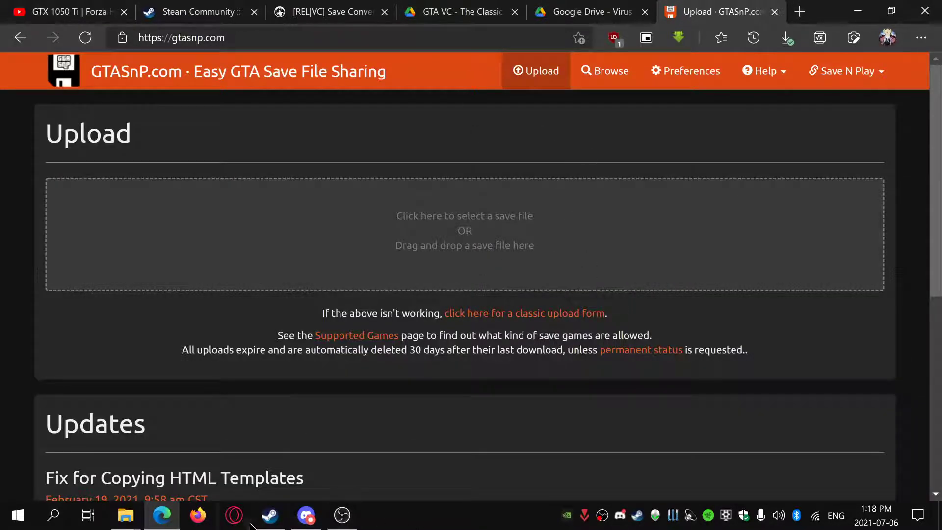
- Upload GTAVCsf1.b to GTASnP, keeping the Release Version modification as Unmodified
mouse_move(130, 519)
click(193, 443)
drag(595, 188, 330, 231)
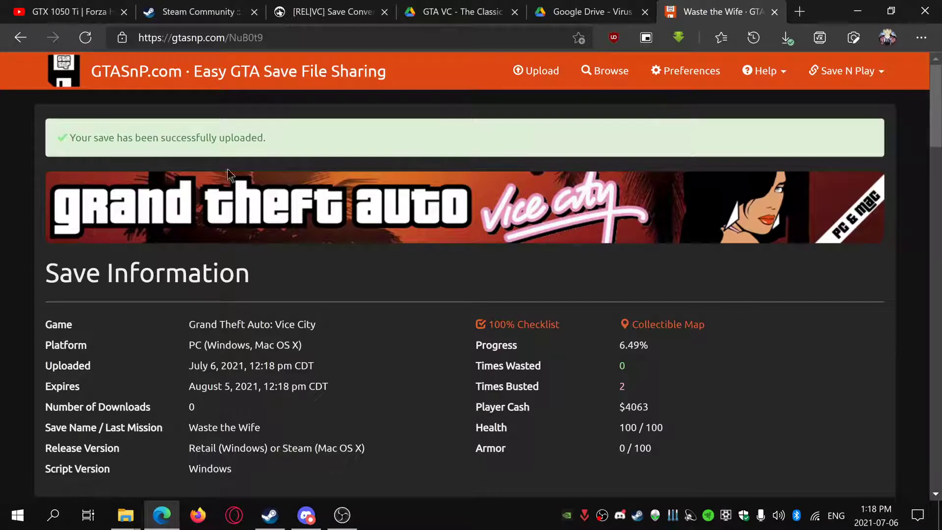
scroll(678, 383, down, 10)
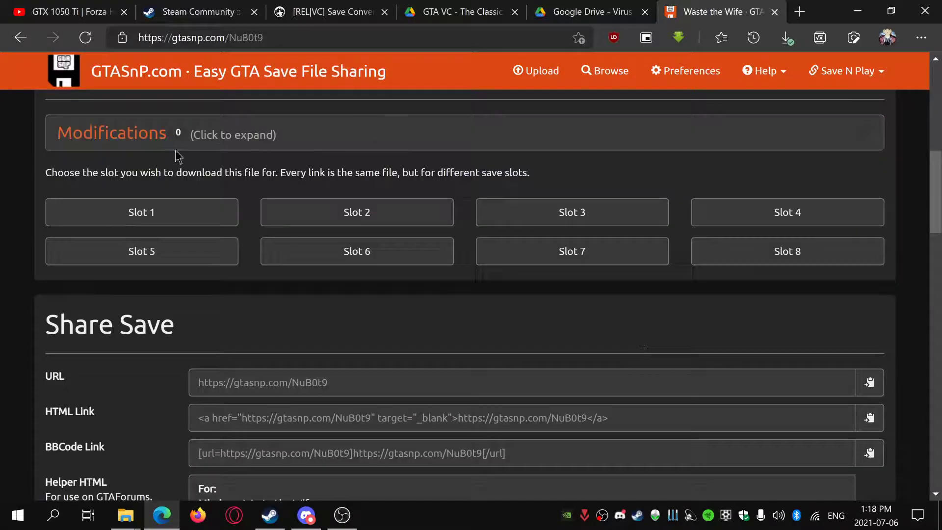
click(170, 133)
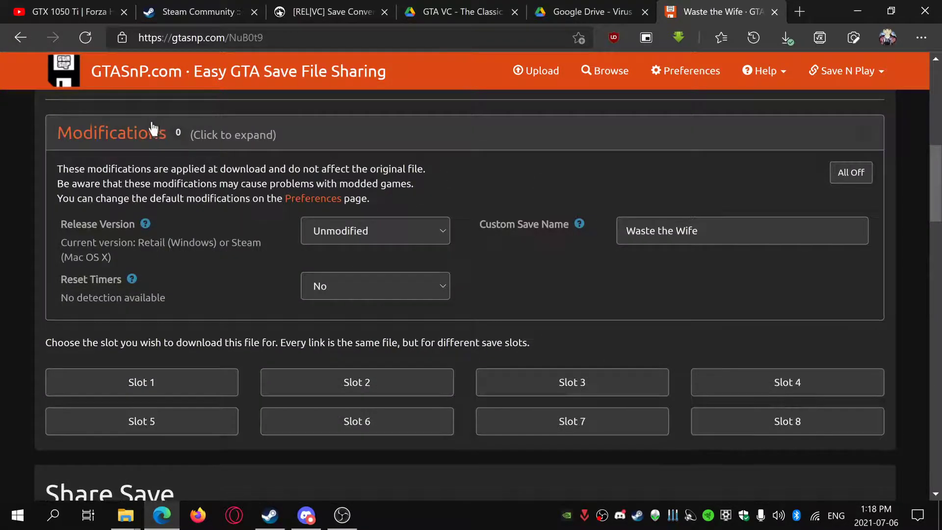
click(400, 228)
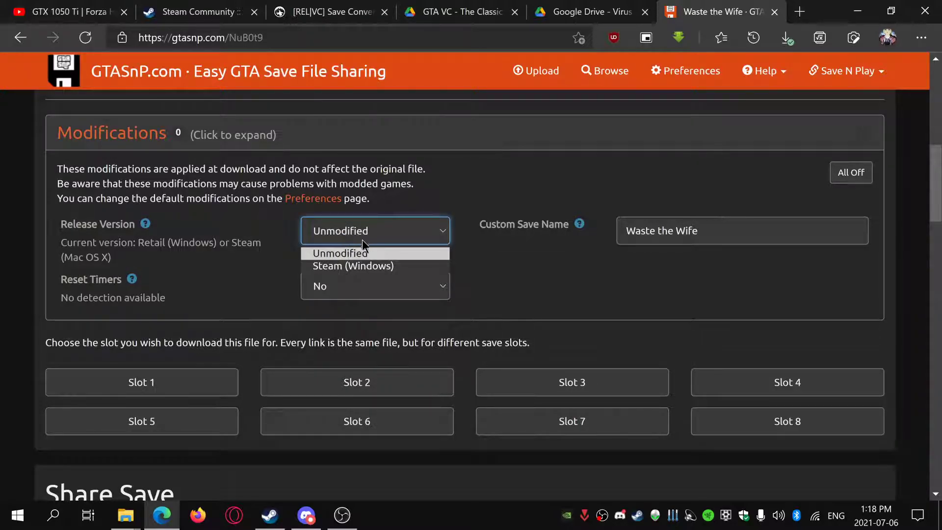
click(381, 251)
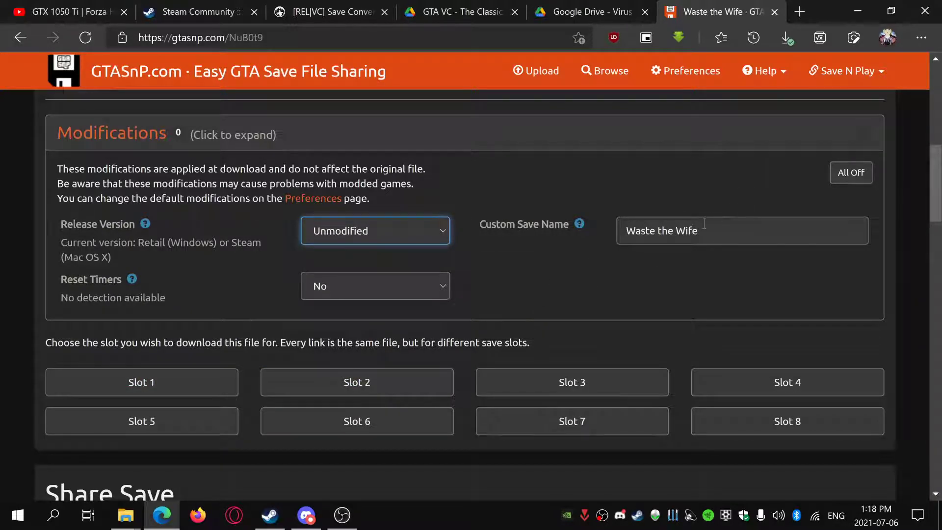
- Review the 'Waste the Wife' save's details and share links, then collapse Modifications
scroll(676, 260, up, 5)
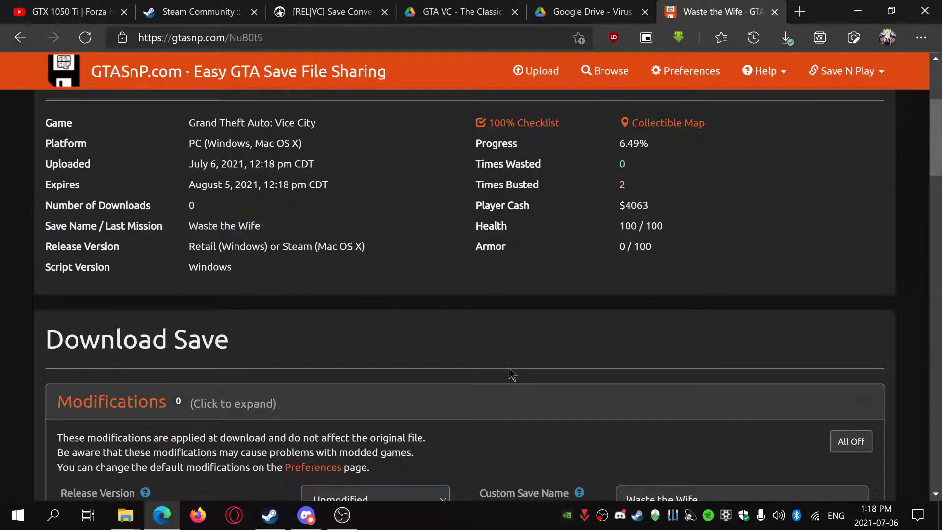
scroll(529, 402, down, 6)
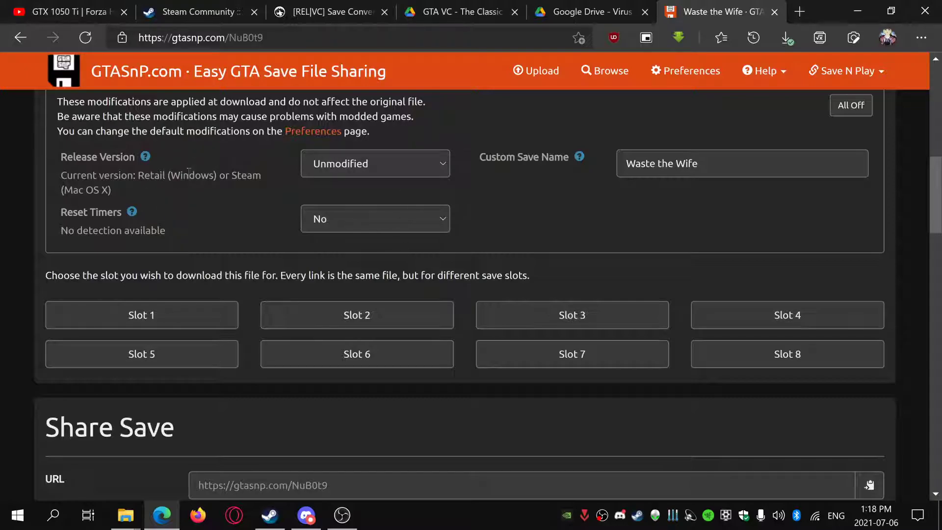
scroll(211, 159, down, 15)
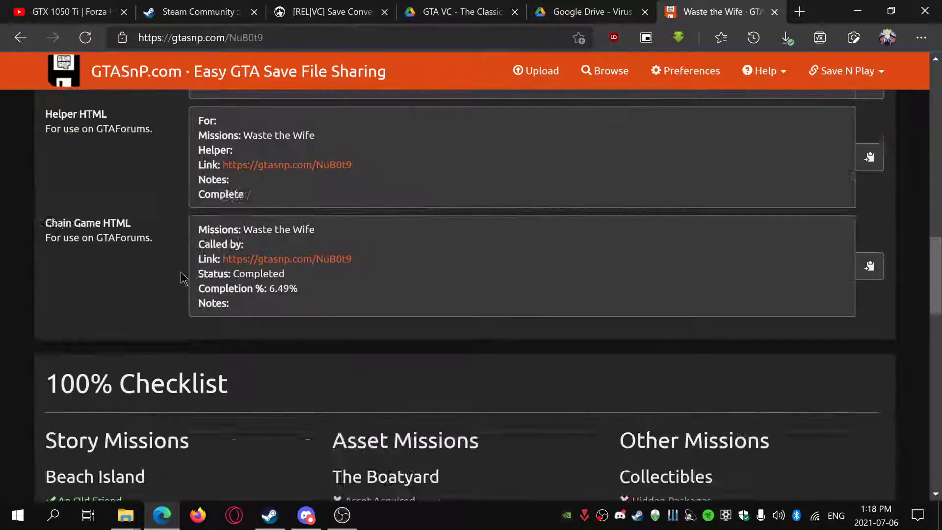
scroll(174, 273, up, 2)
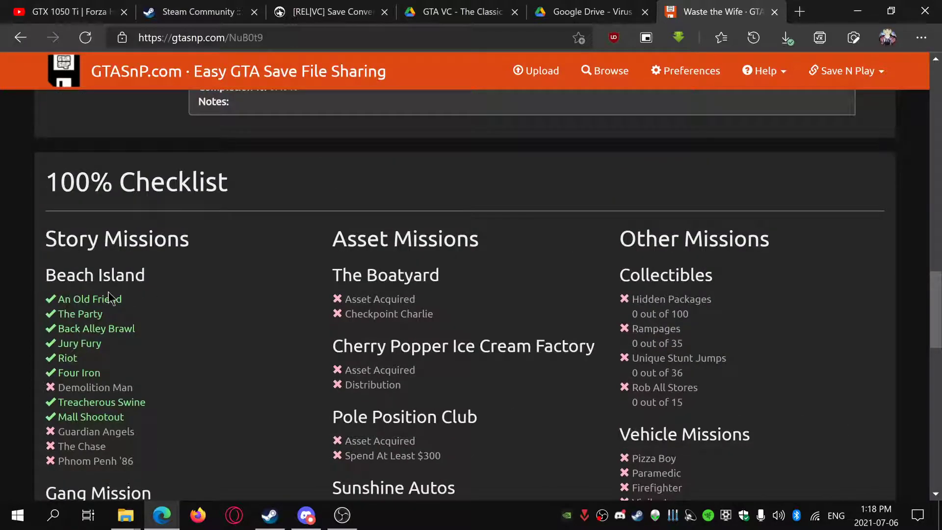
scroll(98, 298, up, 8)
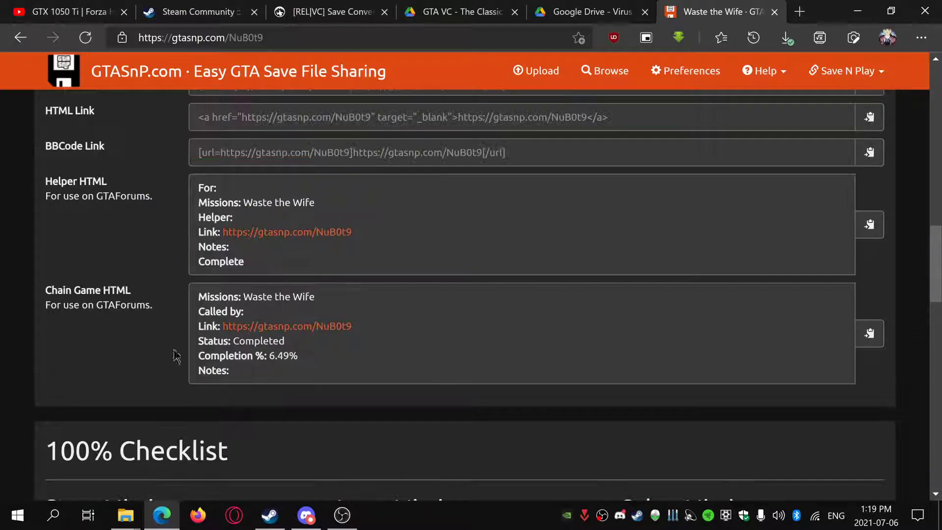
scroll(417, 336, up, 10)
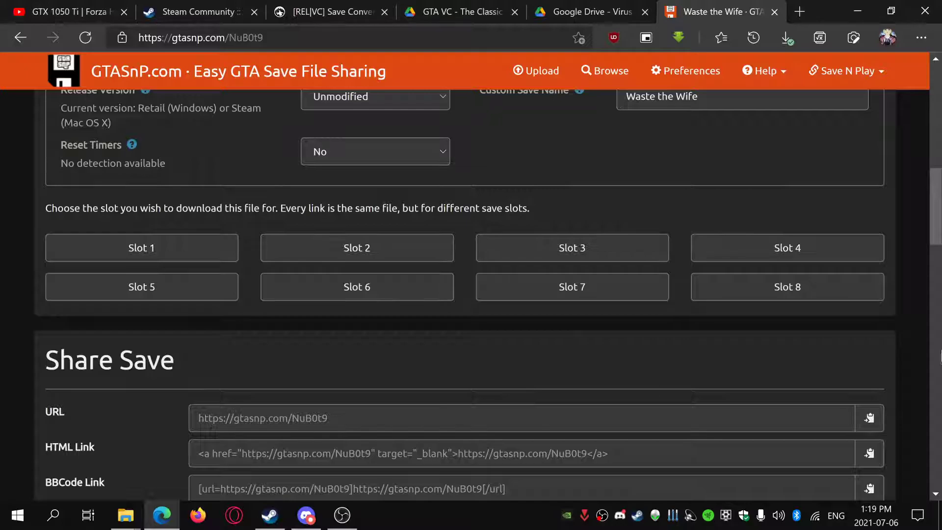
scroll(597, 248, up, 15)
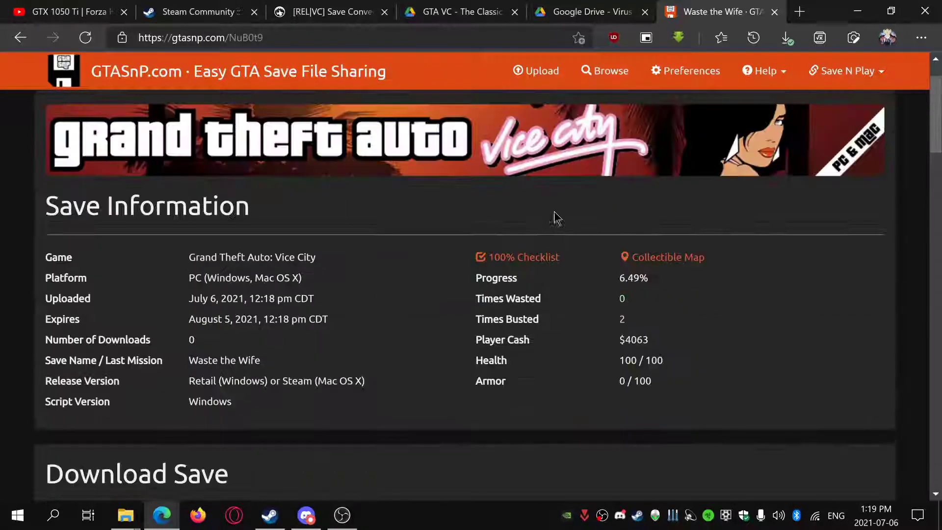
scroll(559, 219, down, 7)
scroll(393, 245, down, 3)
click(363, 210)
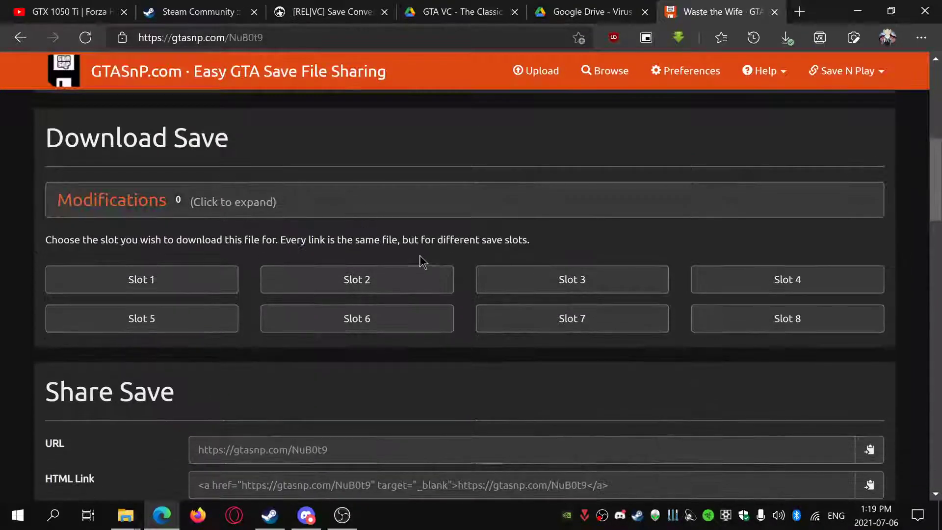
scroll(423, 263, down, 4)
- Bring up the Downloads window and close the GTA Vice City User Files folder
mouse_move(128, 517)
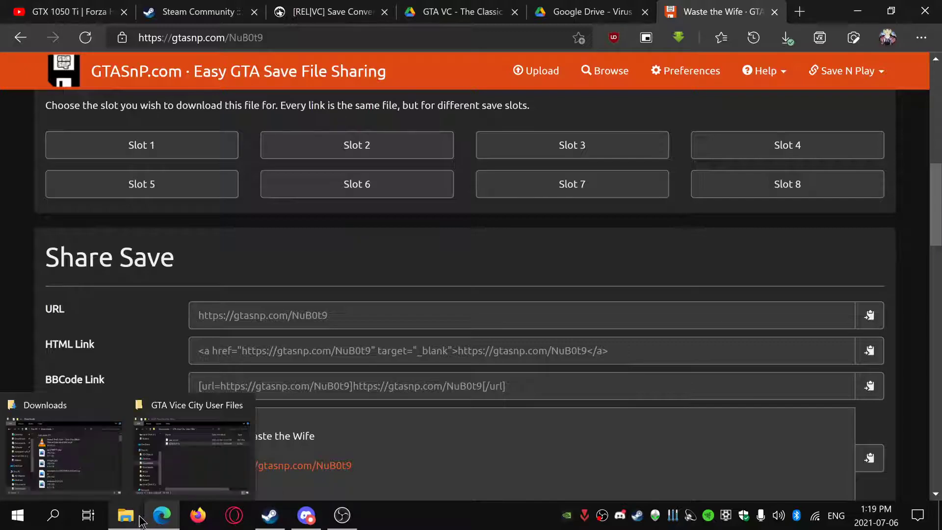
click(86, 471)
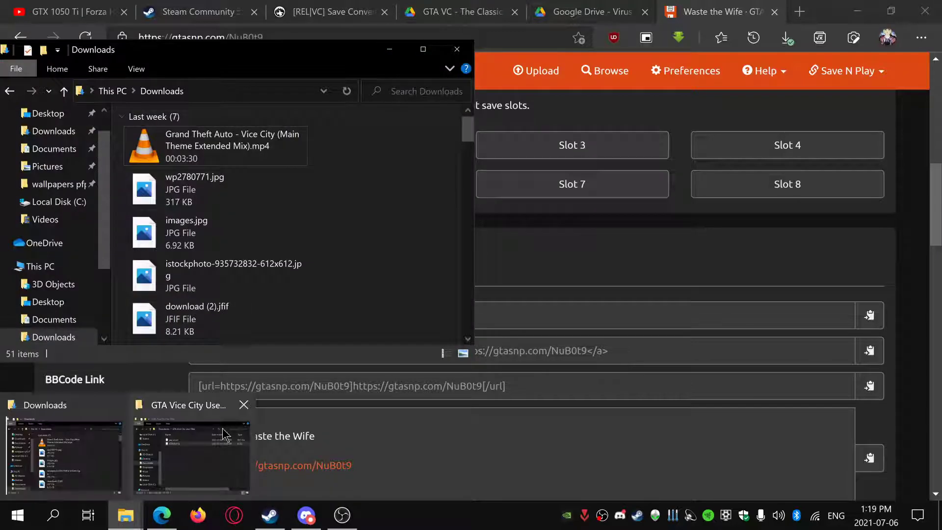
click(226, 434)
click(888, 88)
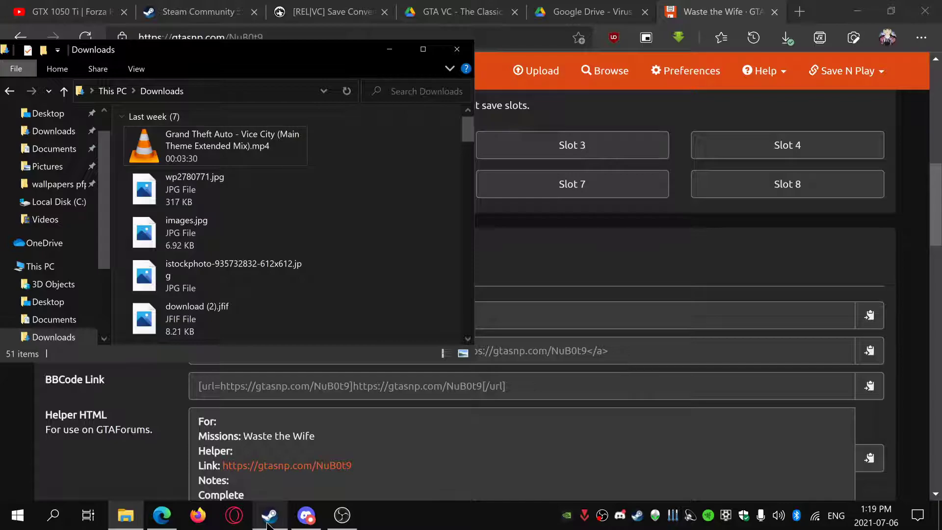
- Browse Grand Theft Auto: Vice City's local files from Steam and enter the modloader folder
click(267, 525)
right_click(170, 252)
mouse_move(211, 337)
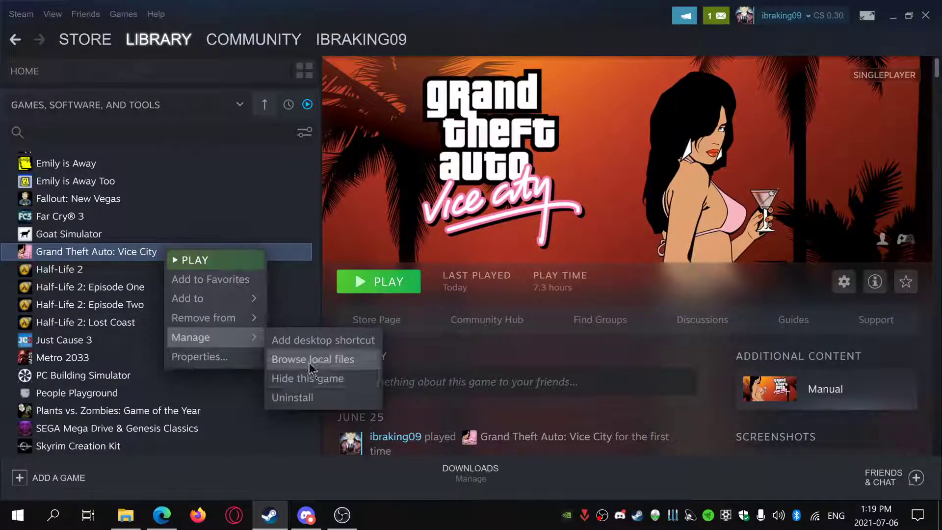
click(310, 359)
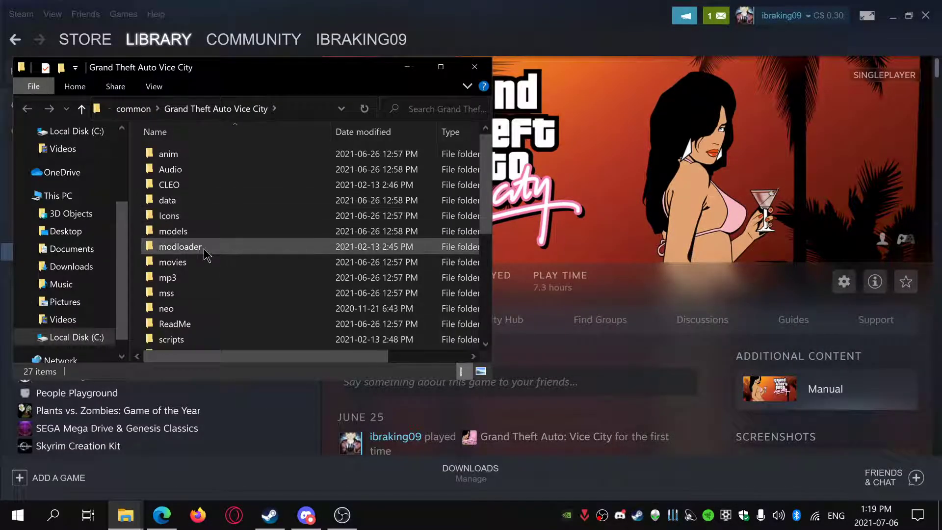
double_click(206, 246)
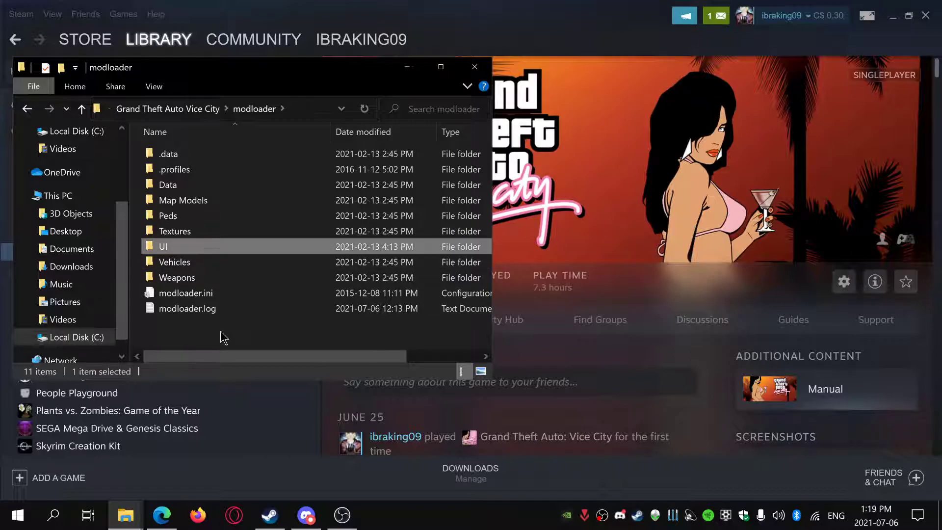
- Search Google in a new Edge tab for 'mixmods gta vice' and open the MixMods site
click(161, 514)
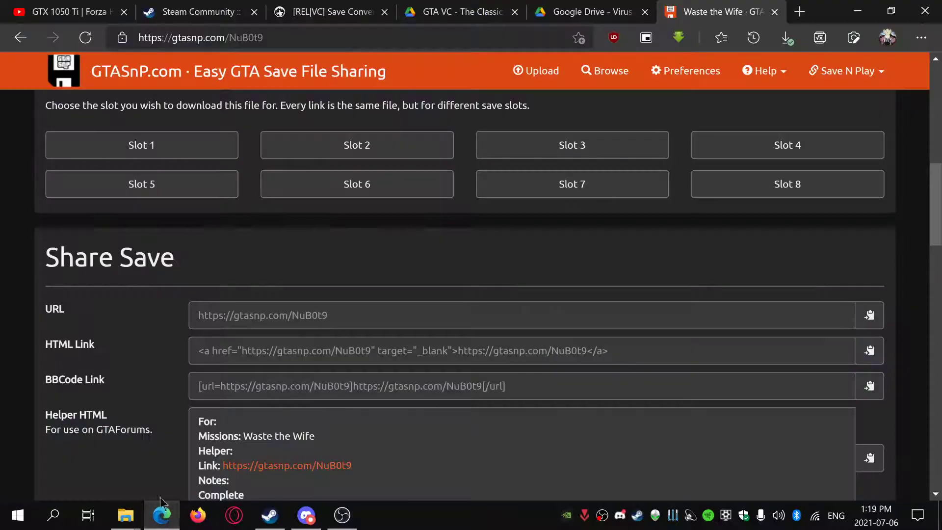
click(799, 10)
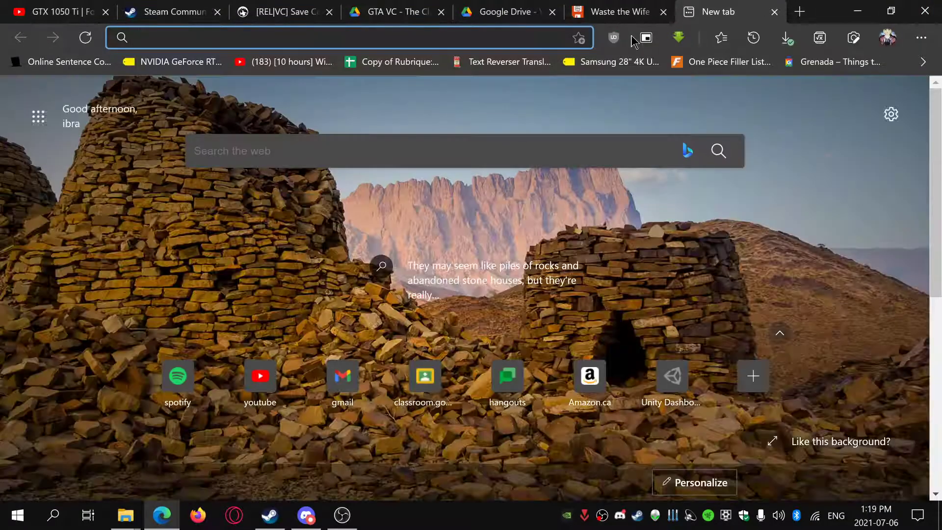
text(mixmods)
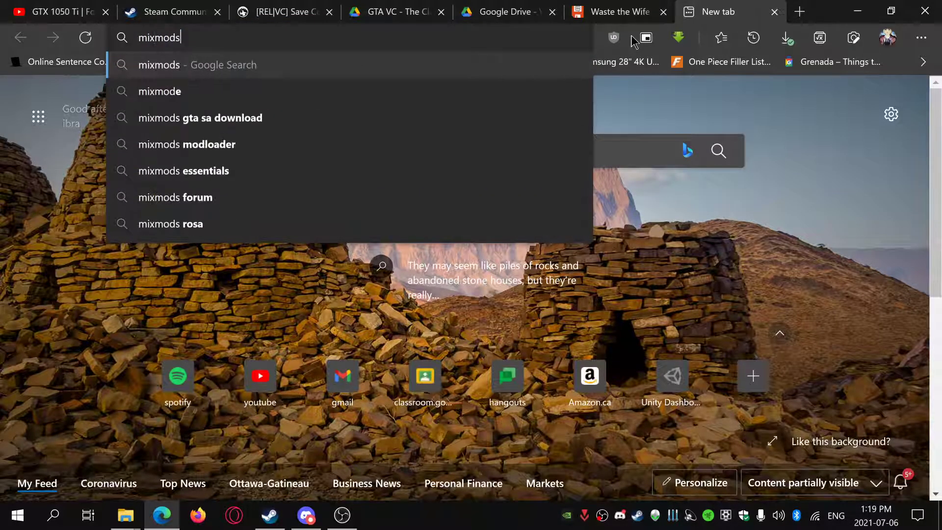
text( gta vice)
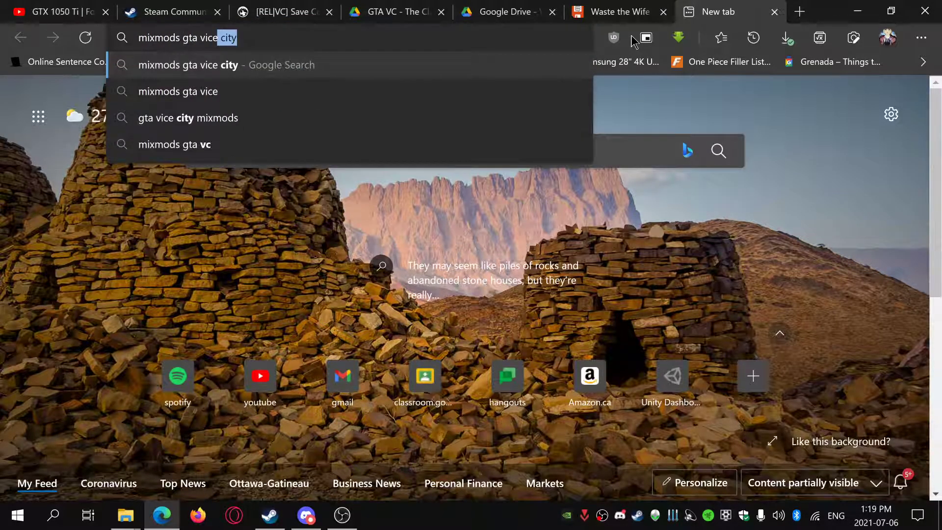
key(Return)
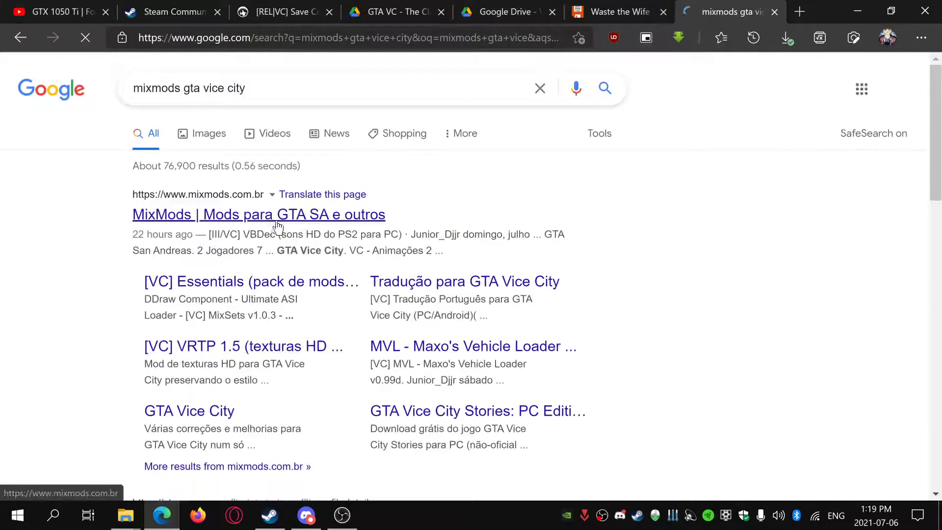
click(204, 211)
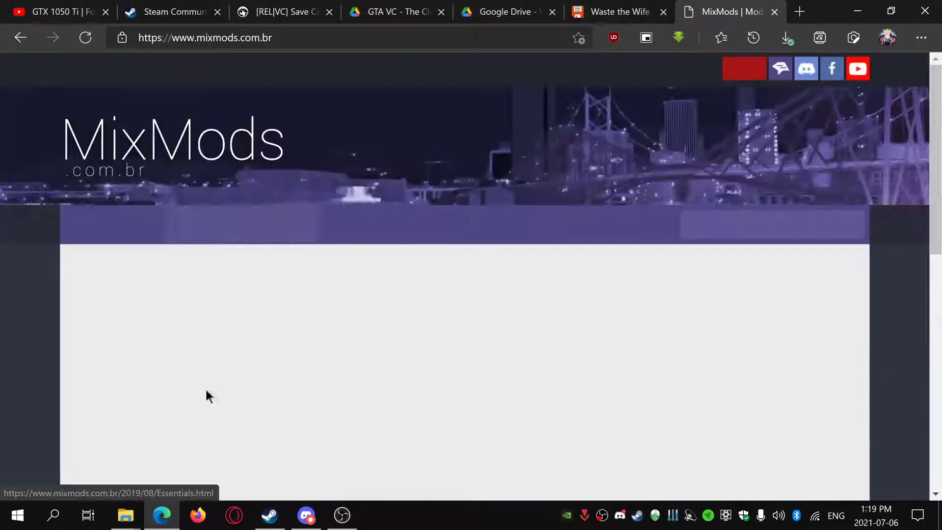
- Dismiss the translation offer, browse the MixMods page, then return to OBS
scroll(521, 320, down, 4)
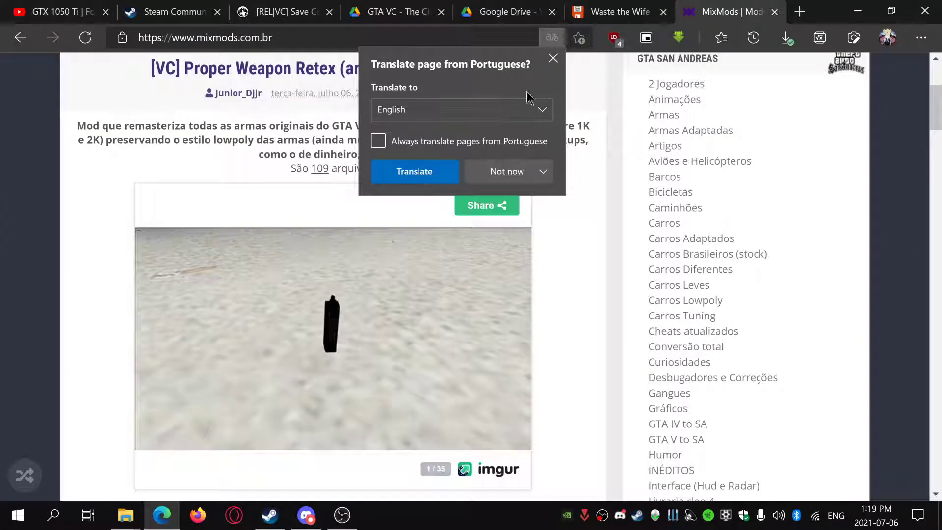
click(552, 58)
scroll(454, 300, down, 15)
scroll(452, 300, down, 8)
scroll(452, 300, up, 8)
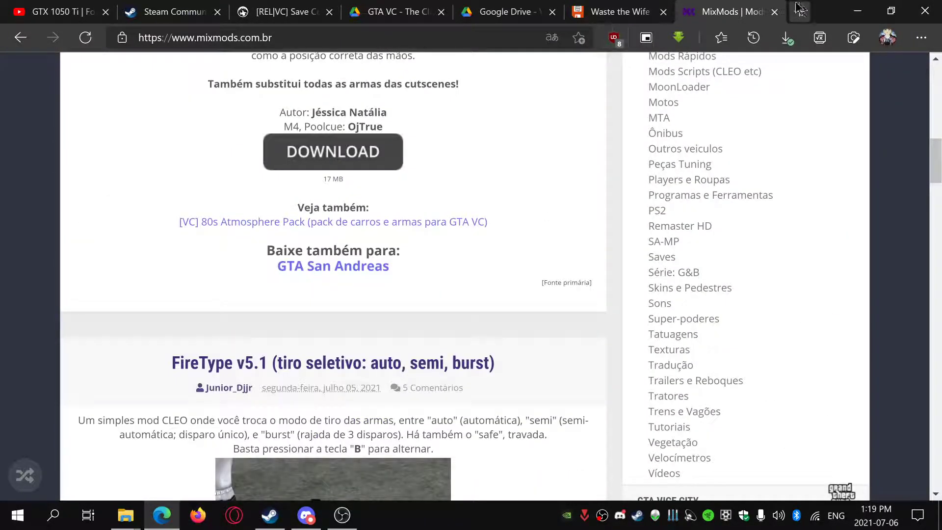
click(799, 11)
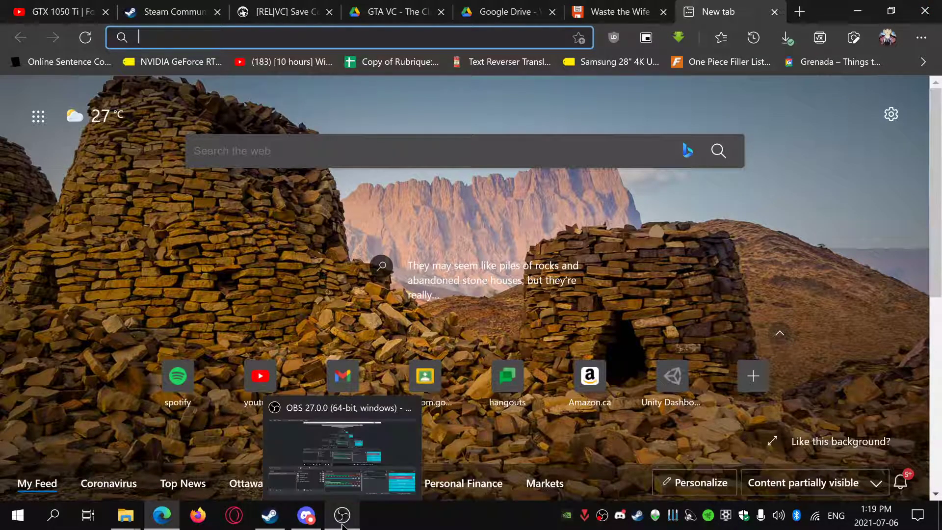
click(357, 516)
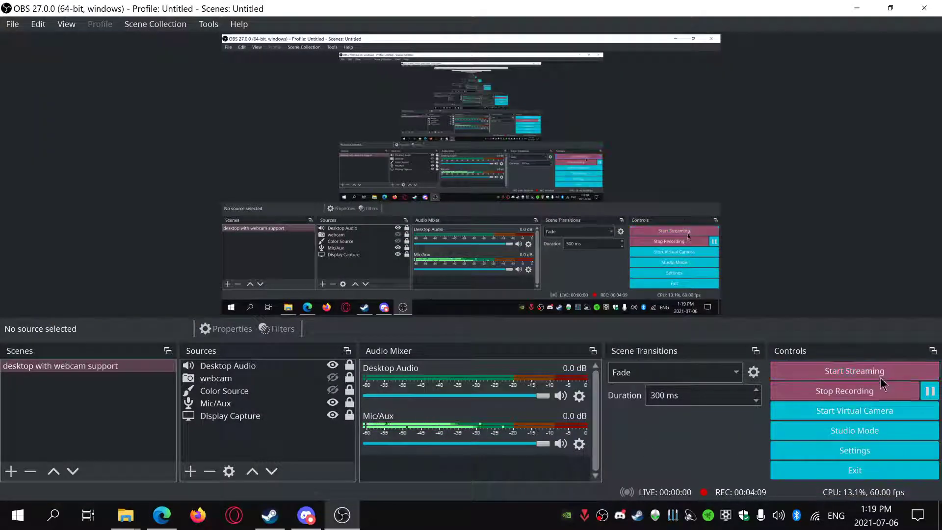